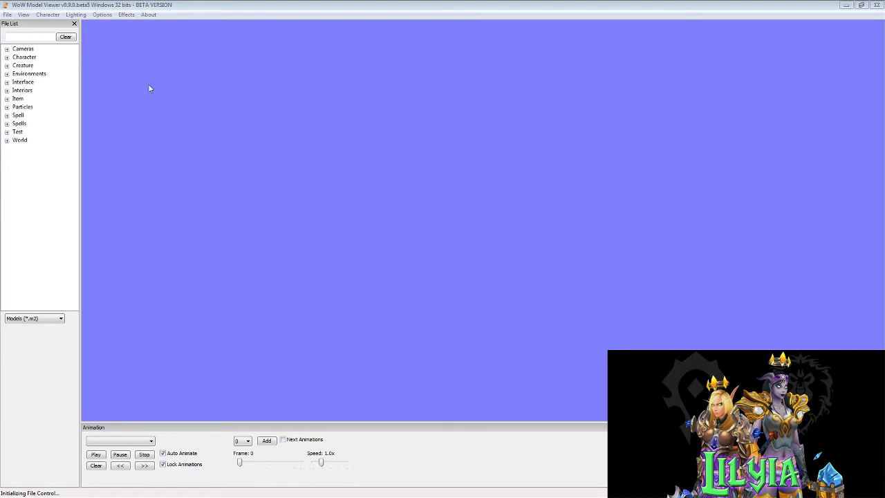
Import the armory character from the URL already filled in and accept the transmogrified gear replacement
{"action": "left_click", "coordinate": [47, 15]}
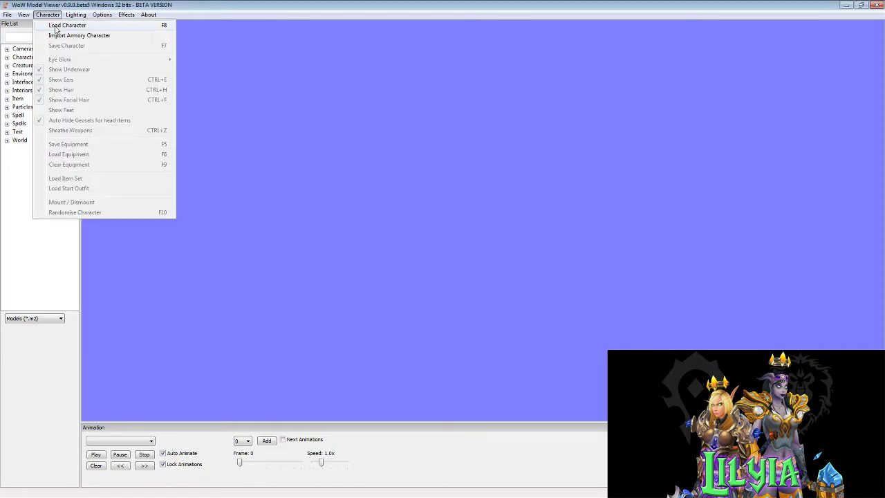
{"action": "left_click", "coordinate": [63, 36]}
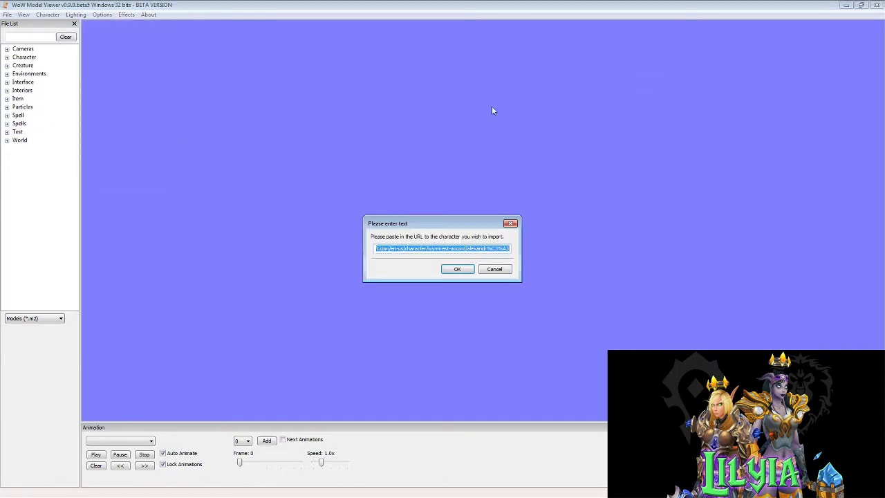
{"action": "left_click", "coordinate": [458, 269]}
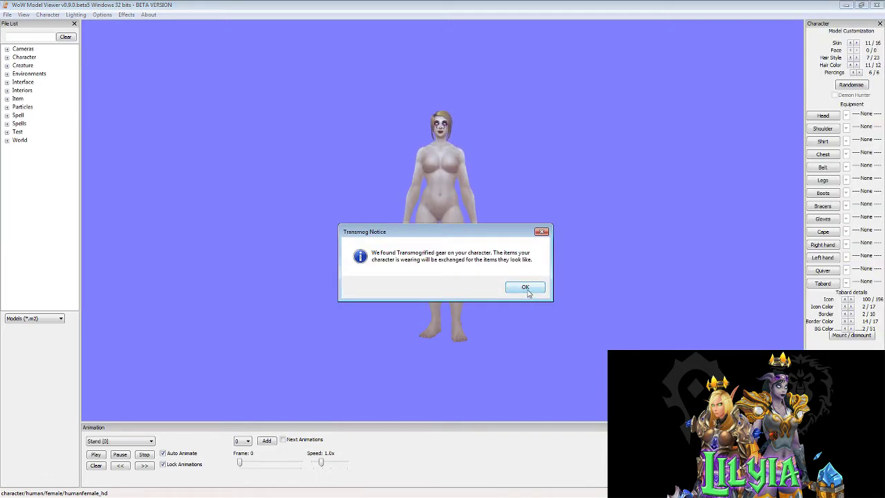
{"action": "key", "text": "Return"}
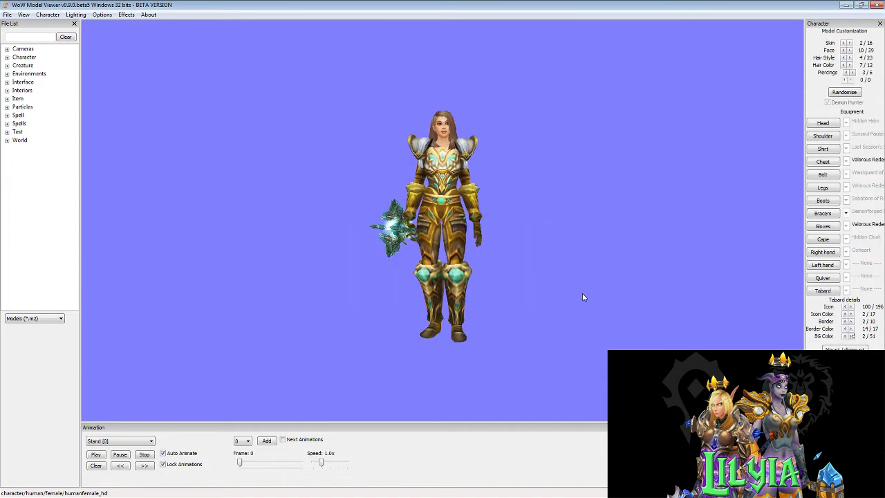
Set the character's animation to EmoteSalute [86]
{"action": "left_click_drag", "start_coordinate": [583, 293], "coordinate": [460, 276]}
{"action": "left_click", "coordinate": [141, 441]}
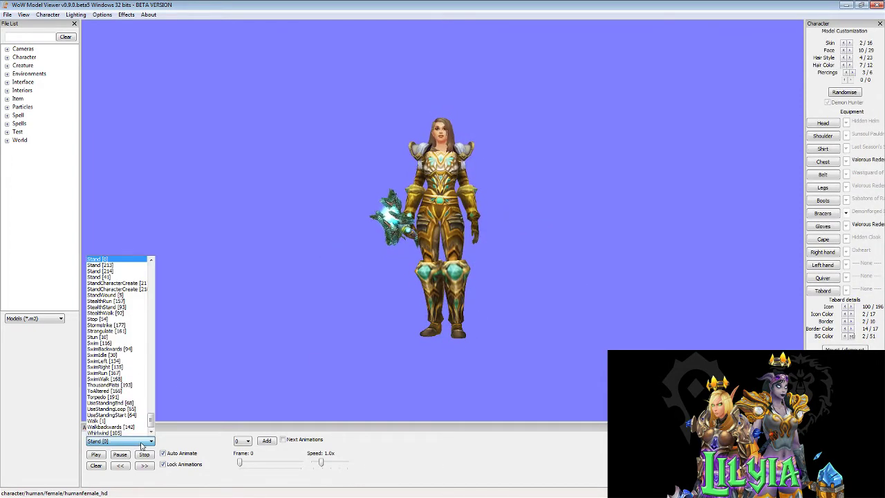
{"action": "scroll", "coordinate": [150, 415], "scroll_direction": "down", "scroll_amount": 2}
{"action": "left_click_drag", "start_coordinate": [151, 415], "coordinate": [159, 316]}
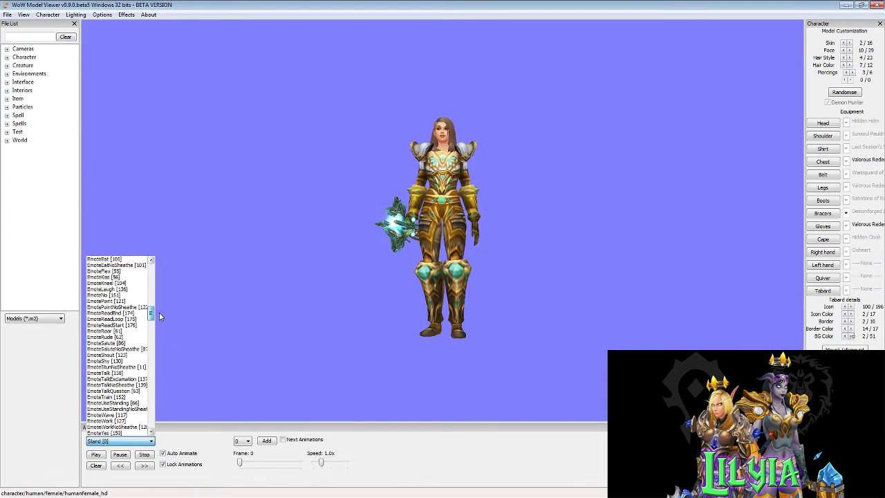
{"action": "left_click", "coordinate": [119, 342]}
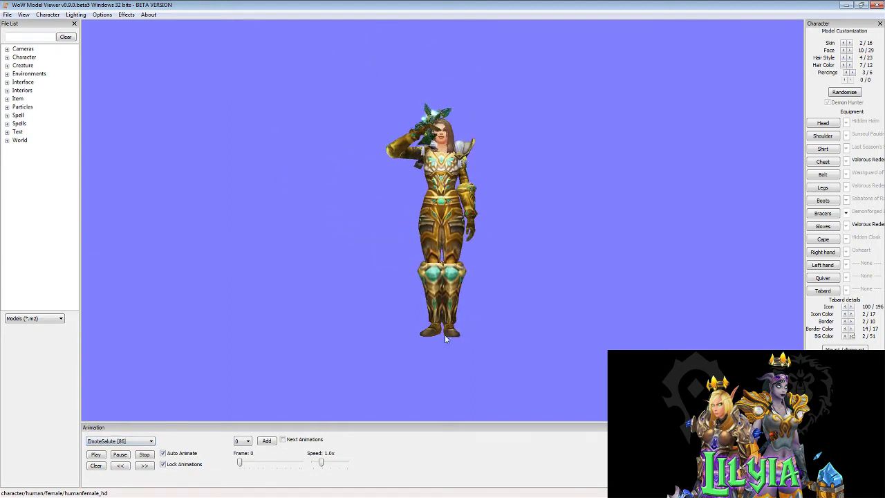
Sheathe the character's weapons so the mace is carried on the back
{"action": "left_click", "coordinate": [48, 17]}
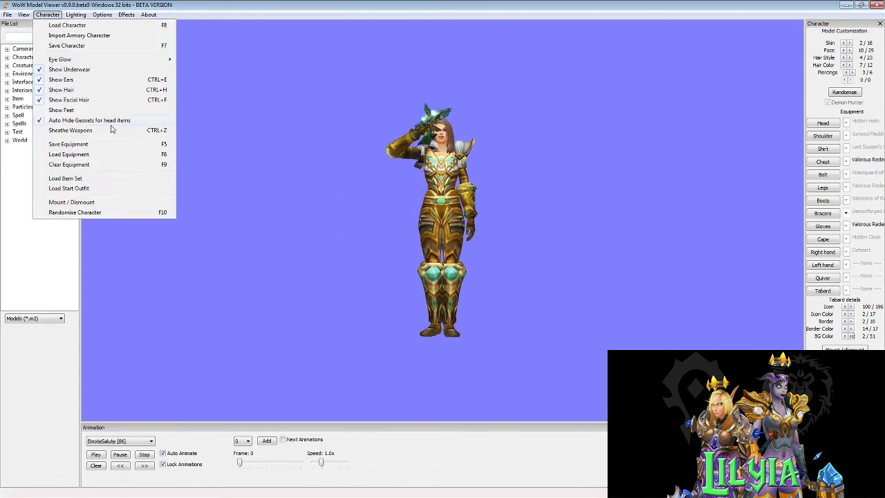
{"action": "left_click", "coordinate": [74, 131]}
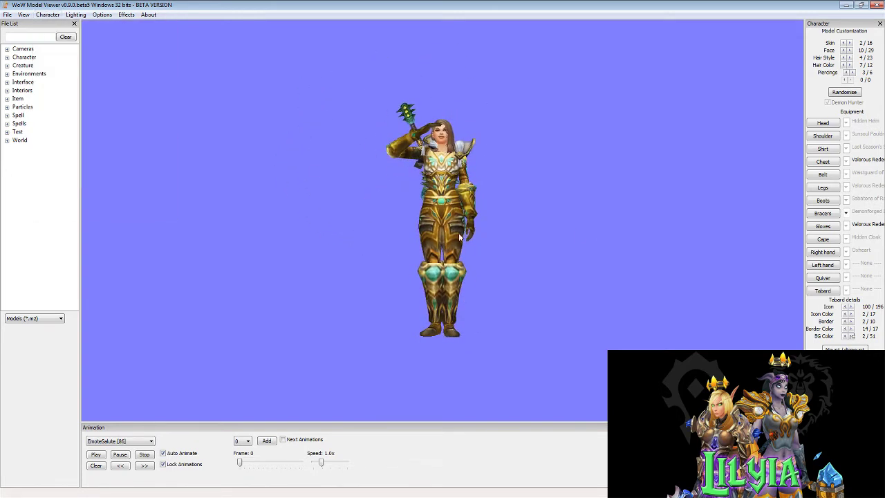
{"action": "left_click_drag", "start_coordinate": [490, 288], "coordinate": [495, 309]}
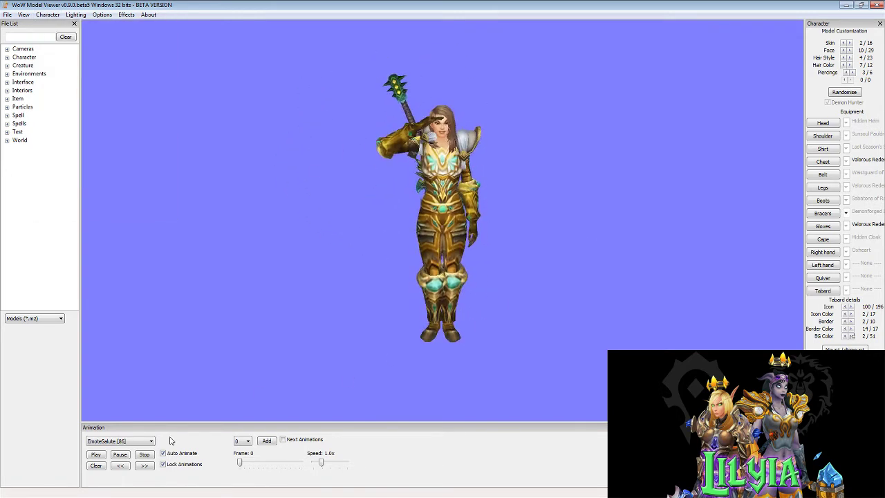
Pause the salute animation and set it to frame 812
{"action": "left_click", "coordinate": [120, 455]}
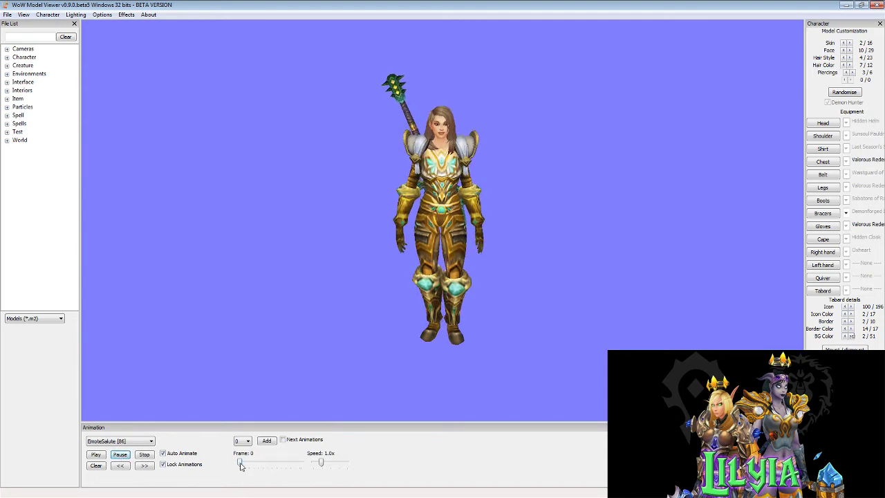
{"action": "left_click_drag", "start_coordinate": [240, 466], "coordinate": [257, 464]}
{"action": "left_click_drag", "start_coordinate": [393, 321], "coordinate": [486, 347]}
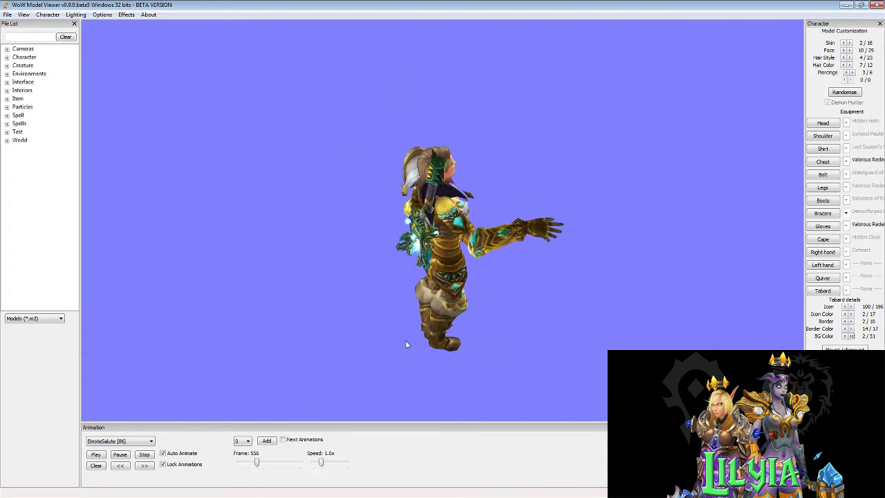
{"action": "left_click_drag", "start_coordinate": [491, 253], "coordinate": [481, 220]}
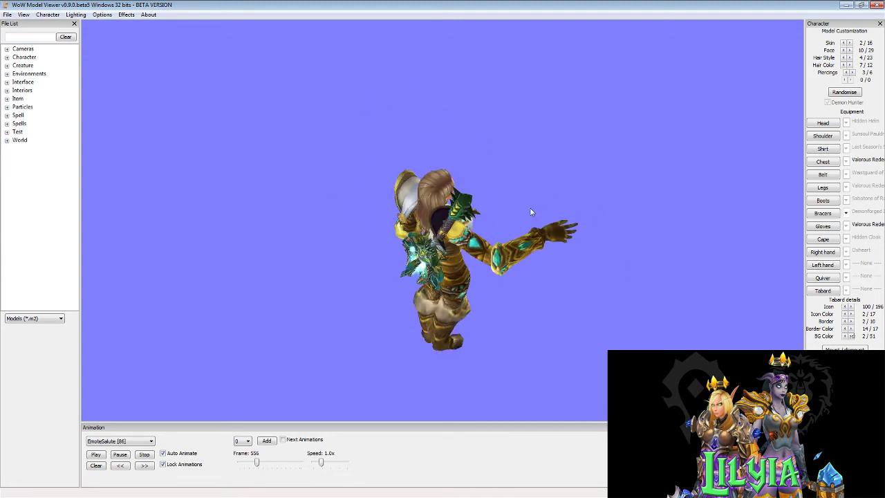
{"action": "left_click_drag", "start_coordinate": [520, 243], "coordinate": [408, 208]}
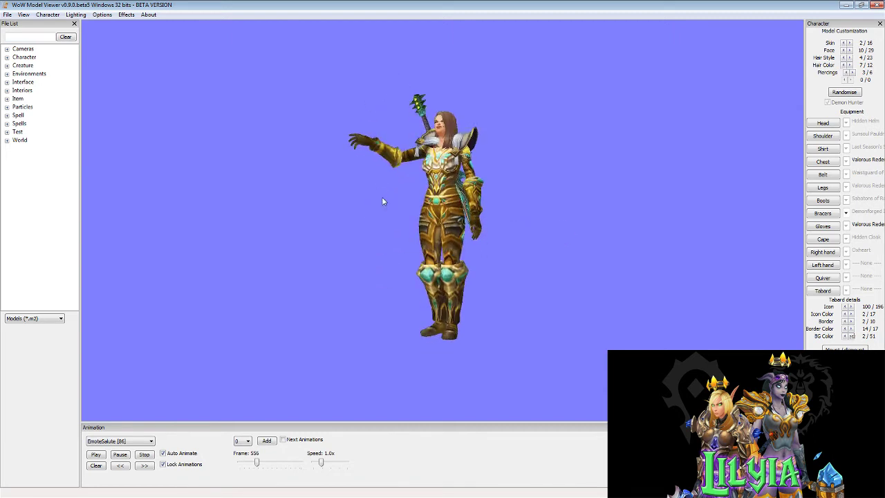
{"action": "left_click_drag", "start_coordinate": [256, 463], "coordinate": [264, 464]}
Frame the saluting character in a front close-up from the thighs to above the sheathed mace
{"action": "left_click_drag", "start_coordinate": [504, 322], "coordinate": [487, 302]}
{"action": "scroll", "coordinate": [486, 302], "scroll_direction": "up", "scroll_amount": 4}
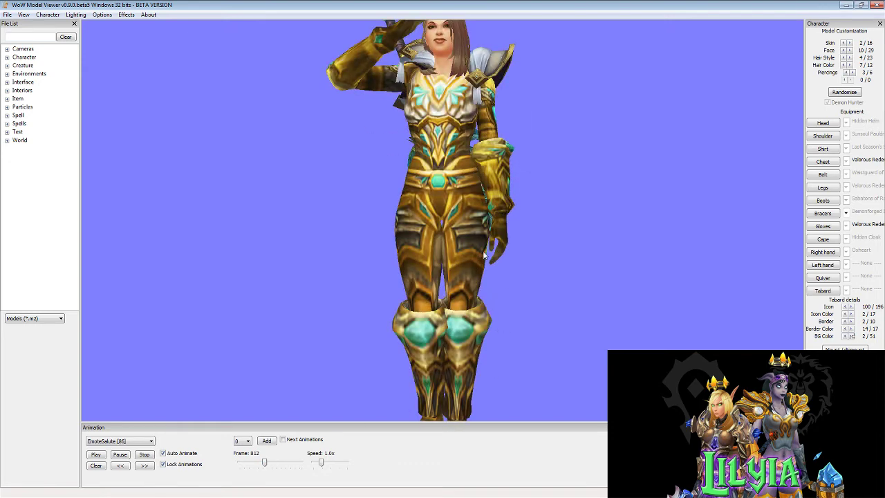
{"action": "right_click_drag", "start_coordinate": [480, 279], "coordinate": [488, 318]}
{"action": "left_click_drag", "start_coordinate": [493, 276], "coordinate": [474, 293]}
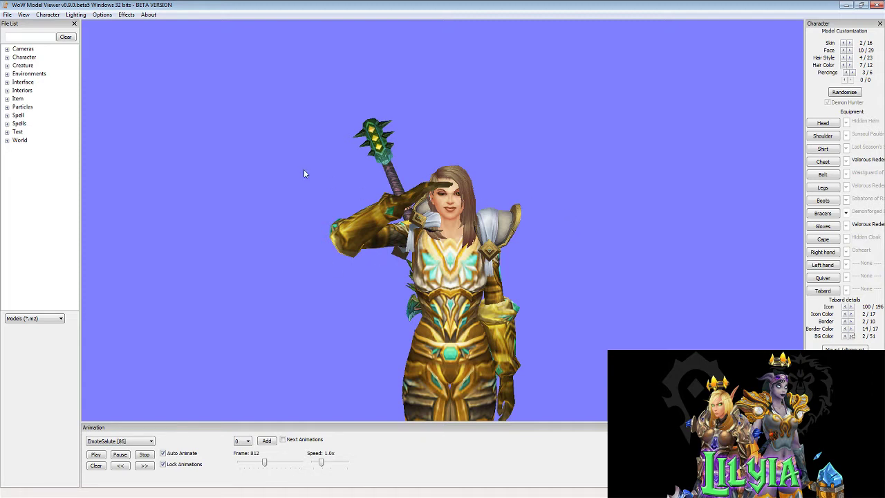
Save a sized screenshot of the model with a canvas width of 5000 and the aspect ratio locked
{"action": "left_click", "coordinate": [7, 14]}
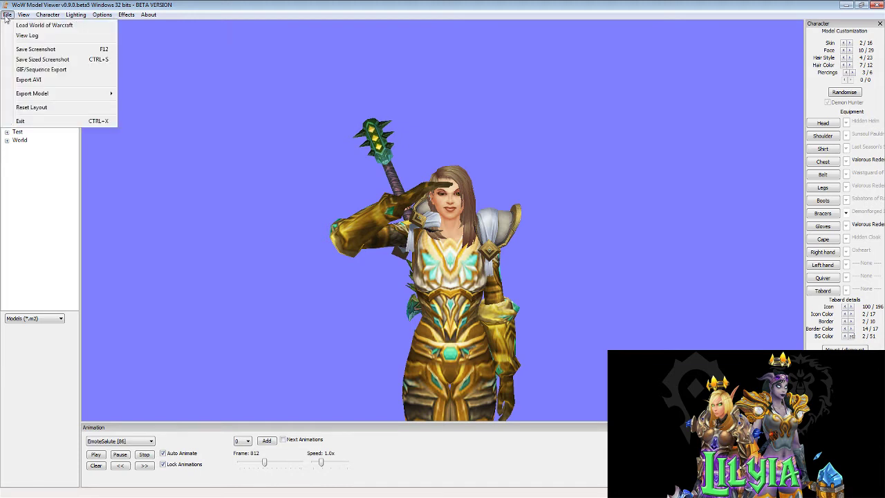
{"action": "left_click", "coordinate": [38, 60]}
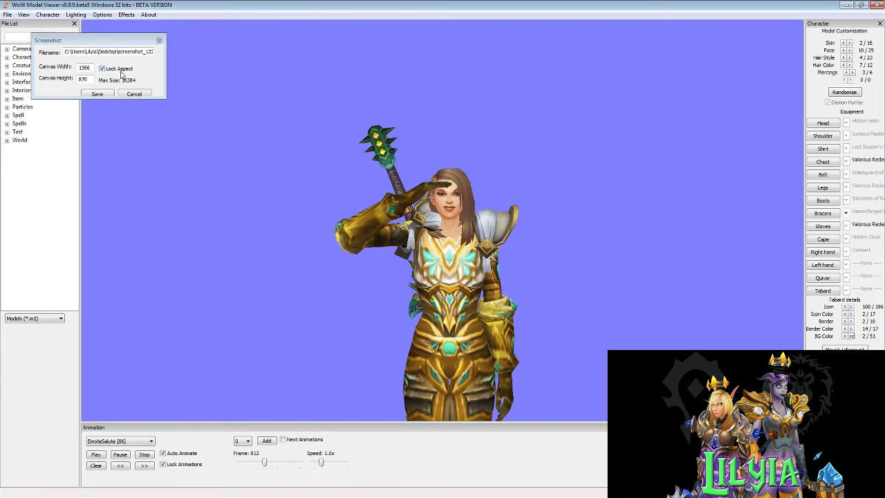
{"action": "double_click", "coordinate": [83, 67]}
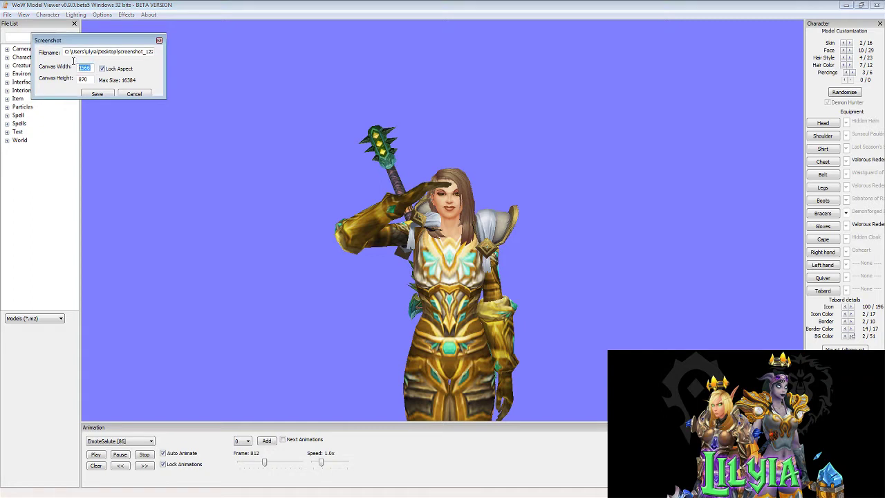
{"action": "type", "text": "5000"}
{"action": "left_click", "coordinate": [95, 94]}
{"action": "left_click", "coordinate": [94, 94]}
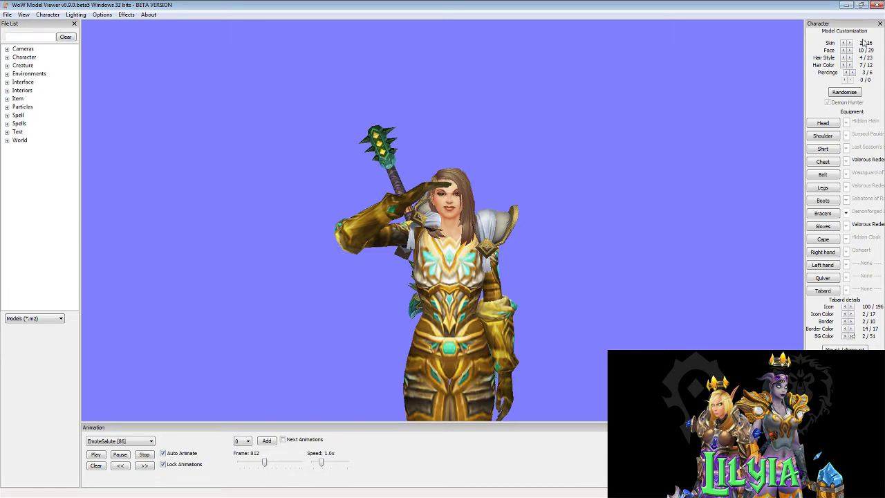
Switch to Photoshop and create a new 16-bit document 10 inches wide and 15 inches high
{"action": "key", "text": "alt+Tab"}
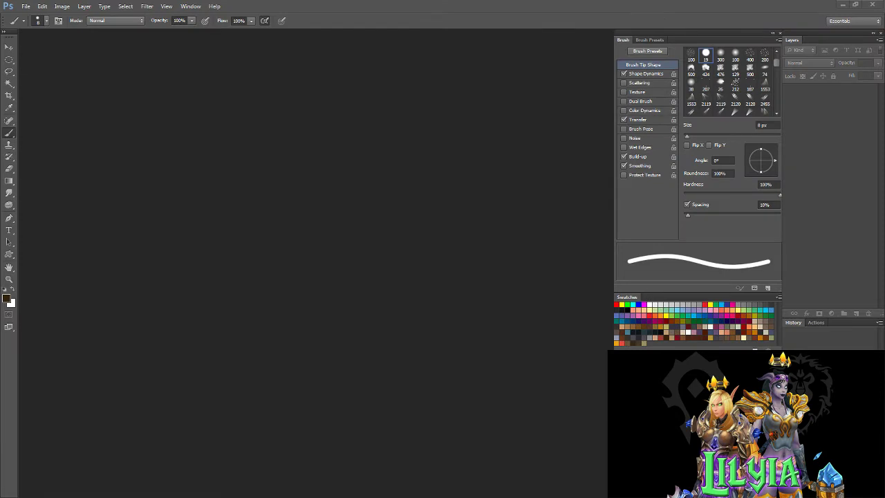
{"action": "left_click", "coordinate": [26, 7]}
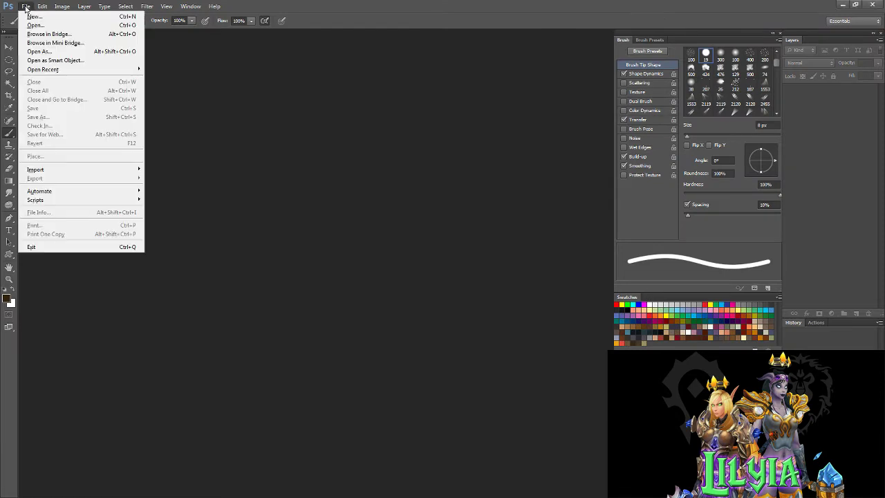
{"action": "left_click", "coordinate": [35, 16]}
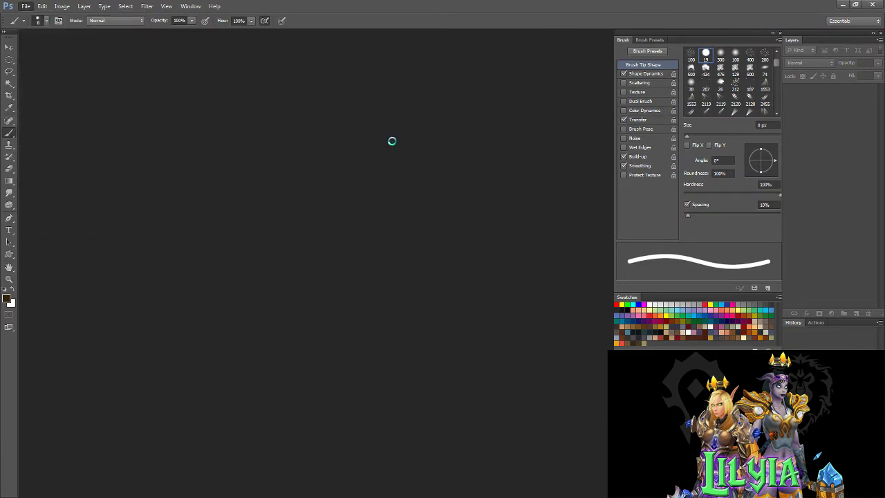
{"action": "left_click", "coordinate": [274, 228]}
{"action": "left_click", "coordinate": [246, 250]}
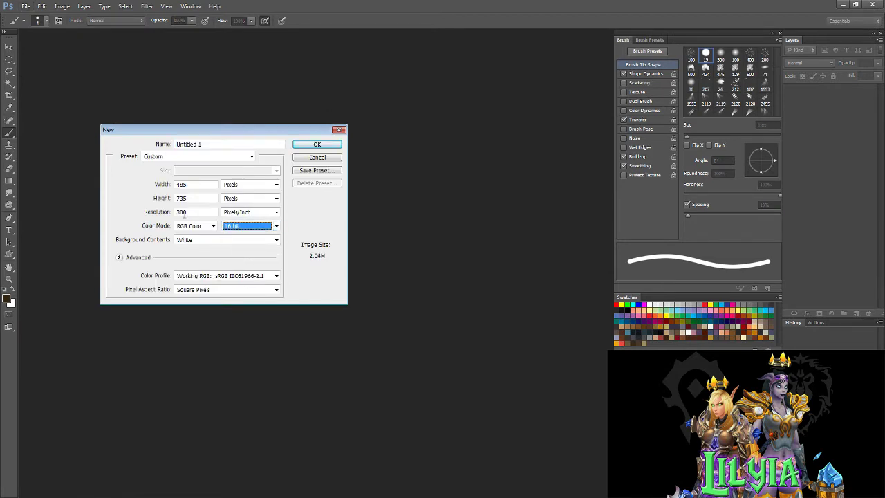
{"action": "left_click", "coordinate": [260, 188]}
{"action": "left_click", "coordinate": [231, 198]}
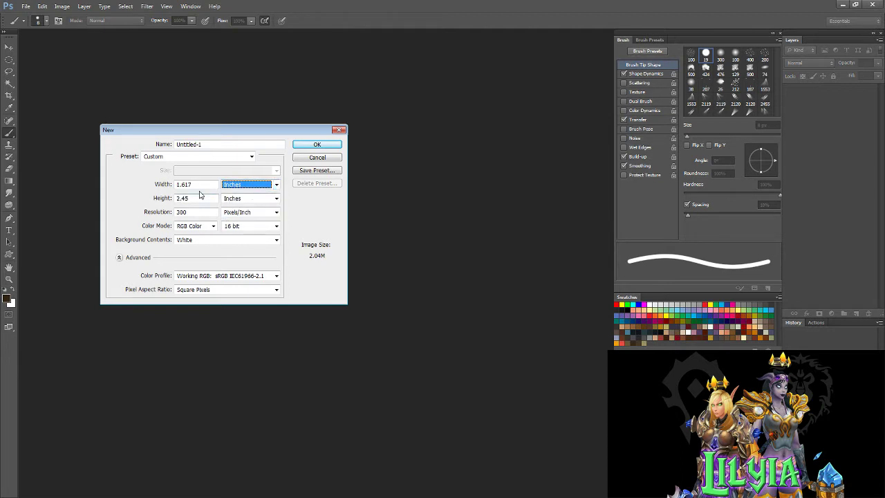
{"action": "left_click_drag", "start_coordinate": [199, 184], "coordinate": [137, 183]}
{"action": "type", "text": "10"}
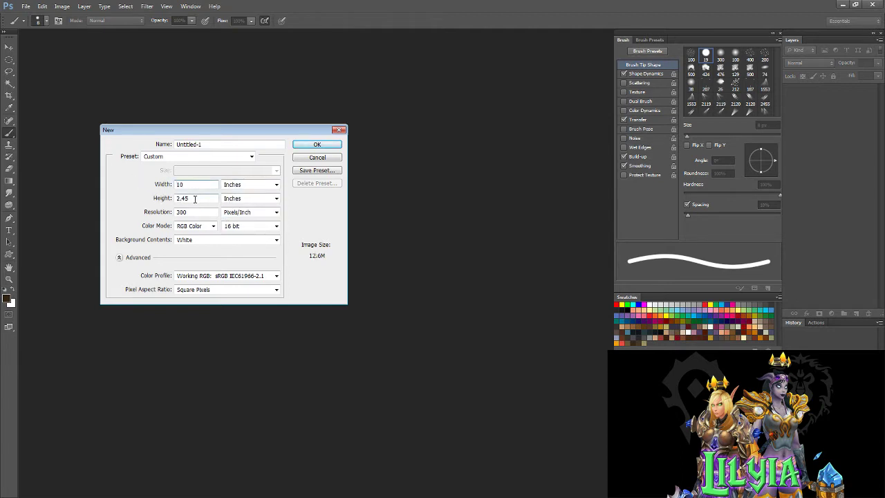
{"action": "key", "text": "Tab"}
{"action": "type", "text": "15"}
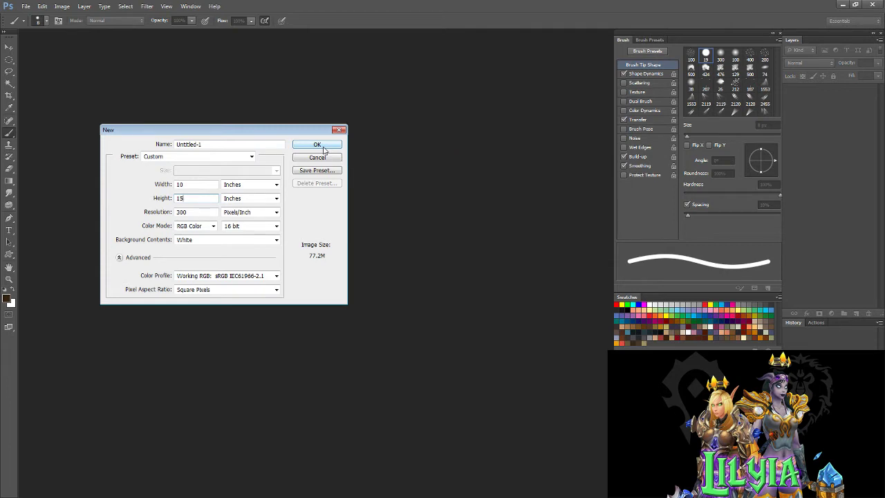
{"action": "left_click", "coordinate": [323, 148]}
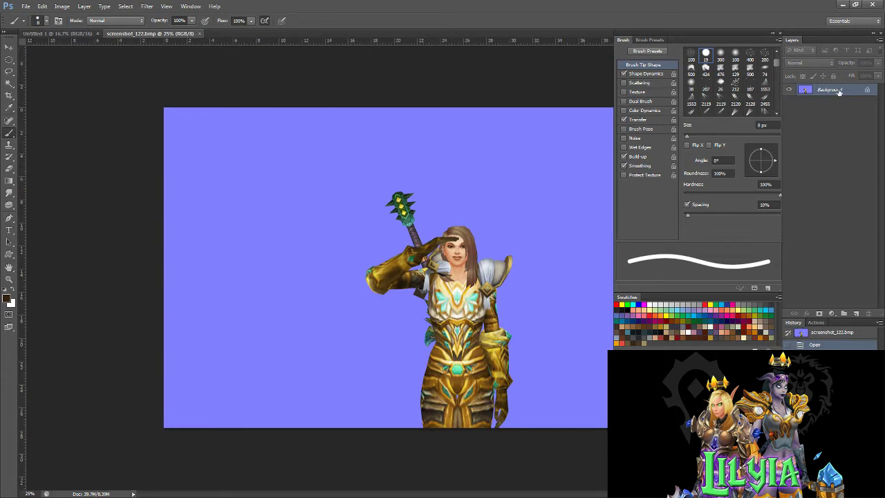
Convert the screenshot's Background into Layer 0 and delete the blue backdrop using the Magic Wand, including the gap by the raised arm
{"action": "double_click", "coordinate": [834, 90]}
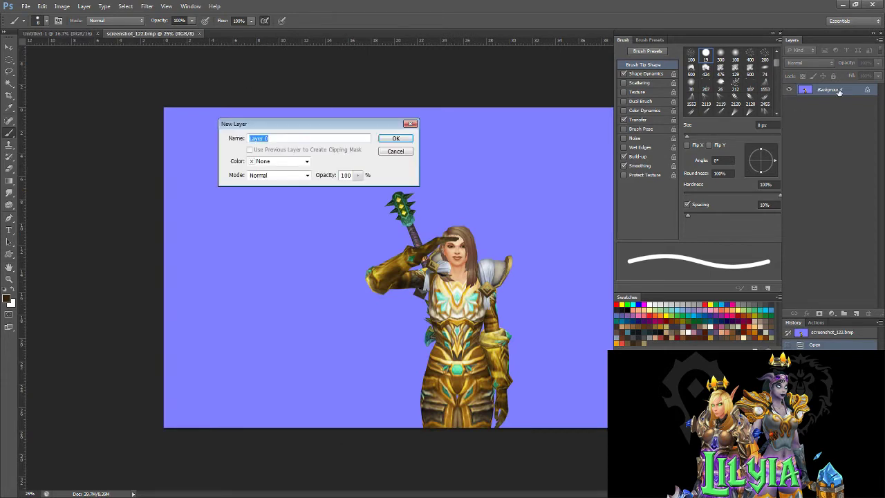
{"action": "left_click", "coordinate": [395, 138]}
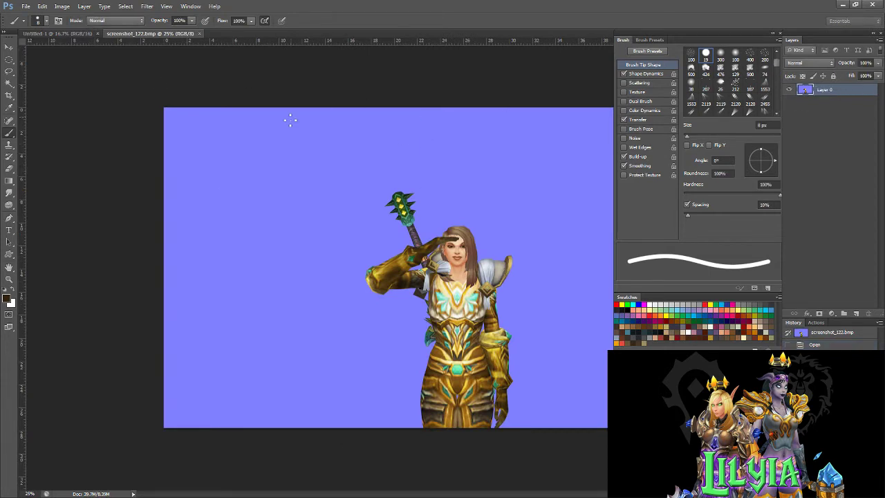
{"action": "left_click", "coordinate": [9, 86]}
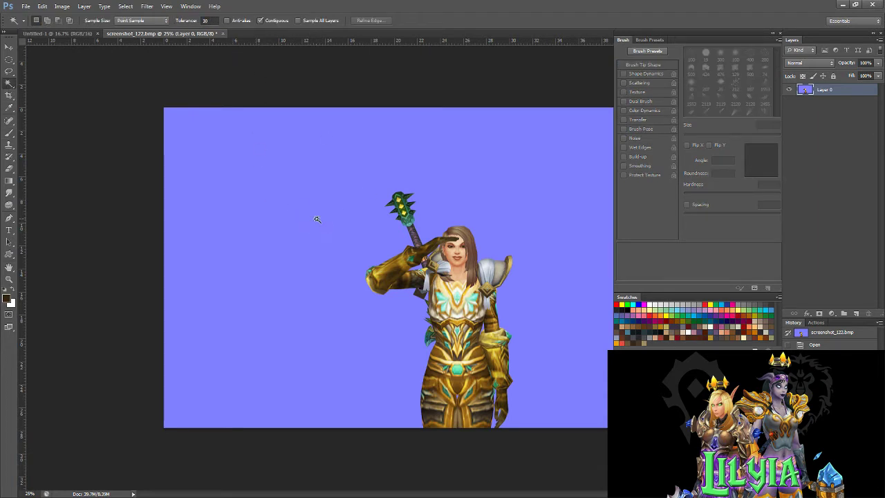
{"action": "left_click", "coordinate": [339, 245]}
{"action": "scroll", "coordinate": [457, 240], "scroll_direction": "up", "scroll_amount": 2, "text": "alt"}
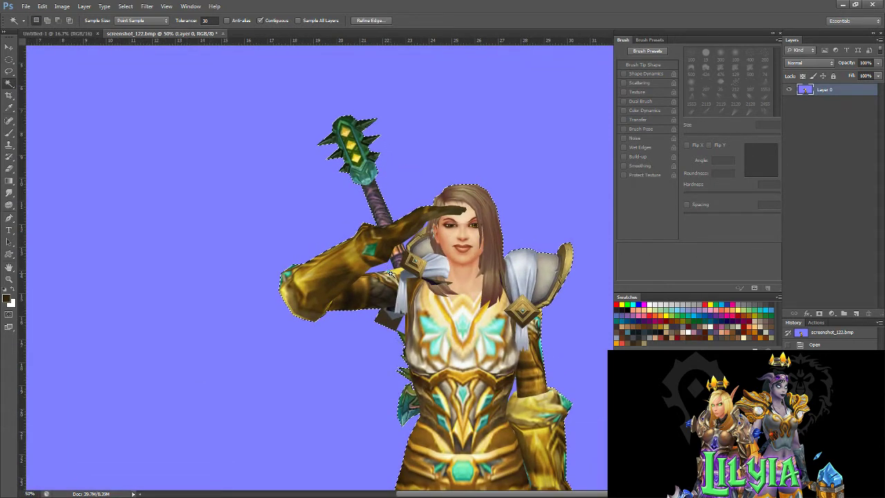
{"action": "left_click", "coordinate": [384, 268], "text": "shift"}
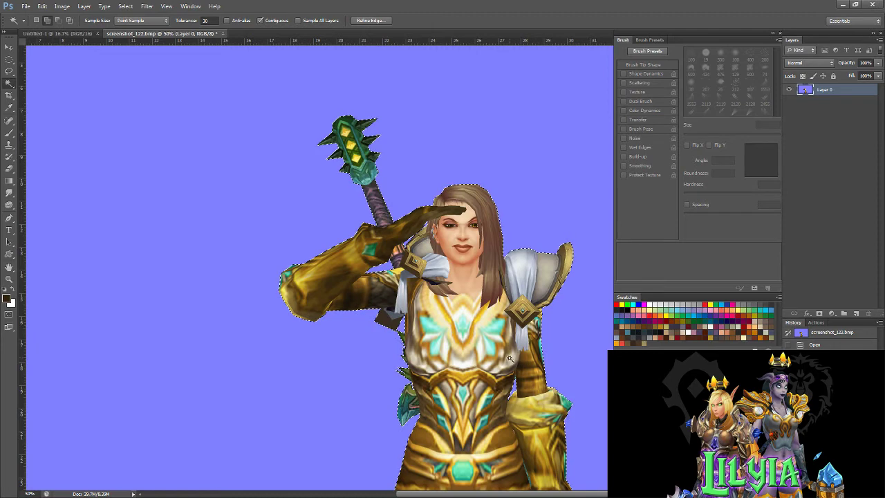
{"action": "scroll", "coordinate": [439, 306], "scroll_direction": "down", "scroll_amount": 3, "text": "alt"}
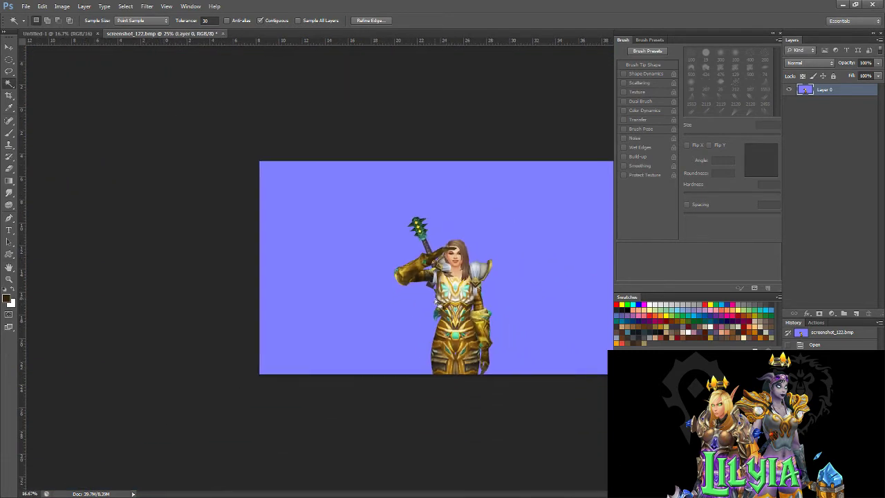
{"action": "key", "text": "Delete"}
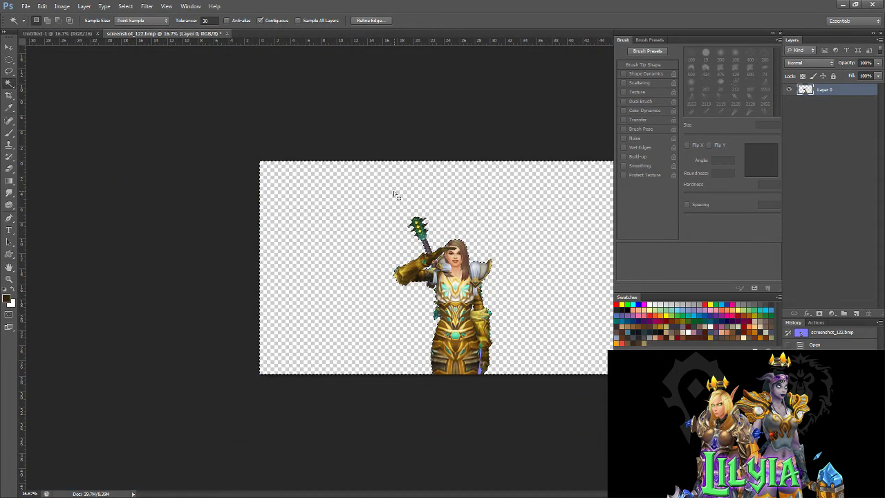
Deselect and copy the cut-out character into the Untitled-1 document, accepting the depth conversion, and close screenshot_122.bmp without saving
{"action": "key", "text": "ctrl+d"}
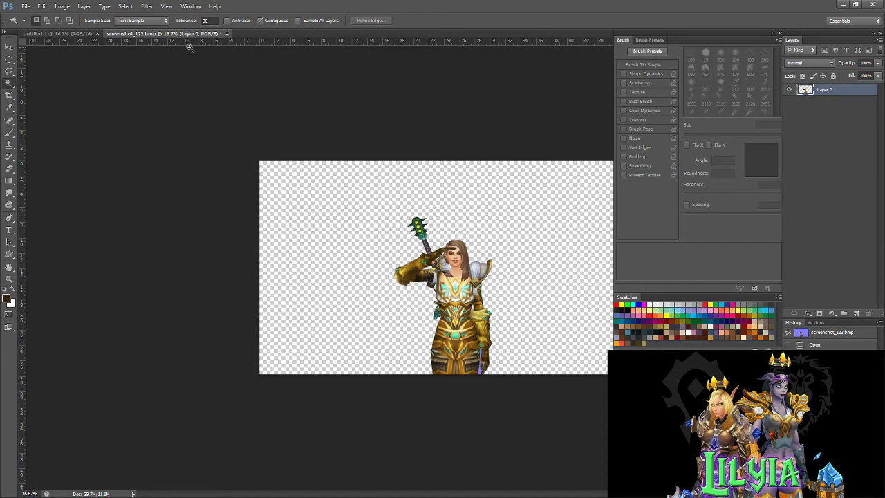
{"action": "left_click_drag", "start_coordinate": [195, 33], "coordinate": [162, 148]}
{"action": "left_click", "coordinate": [9, 46]}
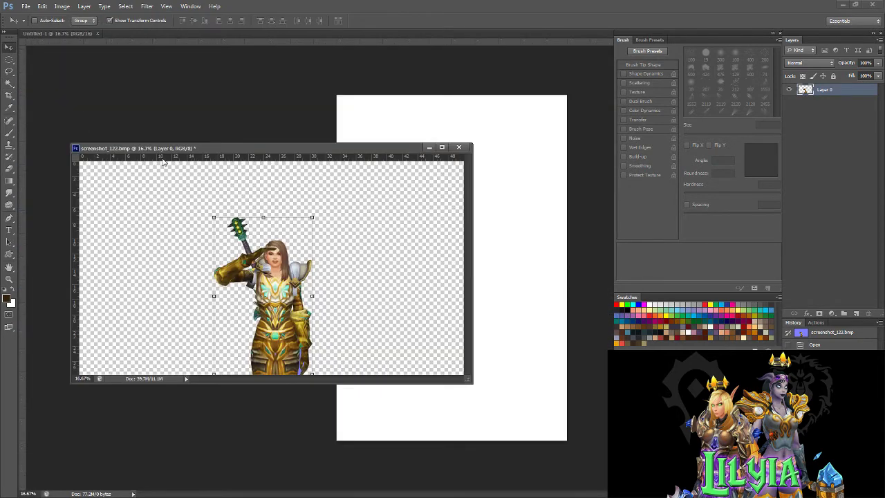
{"action": "left_click_drag", "start_coordinate": [269, 287], "coordinate": [508, 229]}
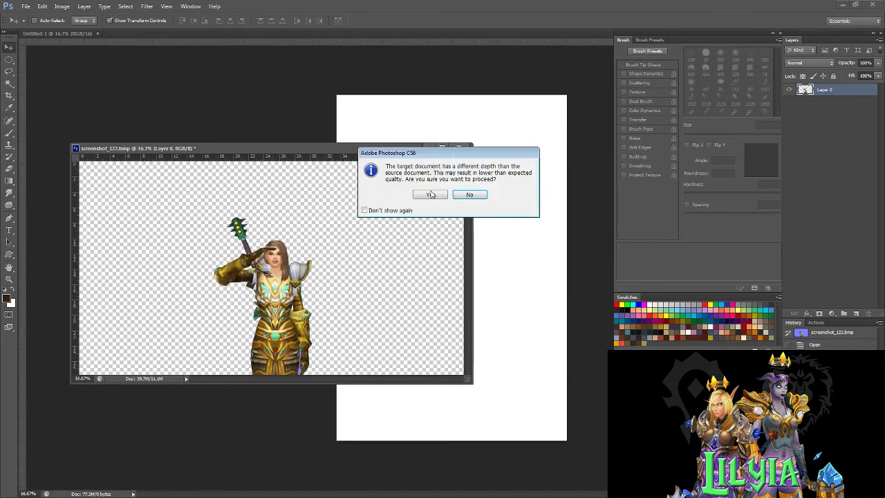
{"action": "left_click", "coordinate": [432, 195]}
{"action": "left_click", "coordinate": [459, 146]}
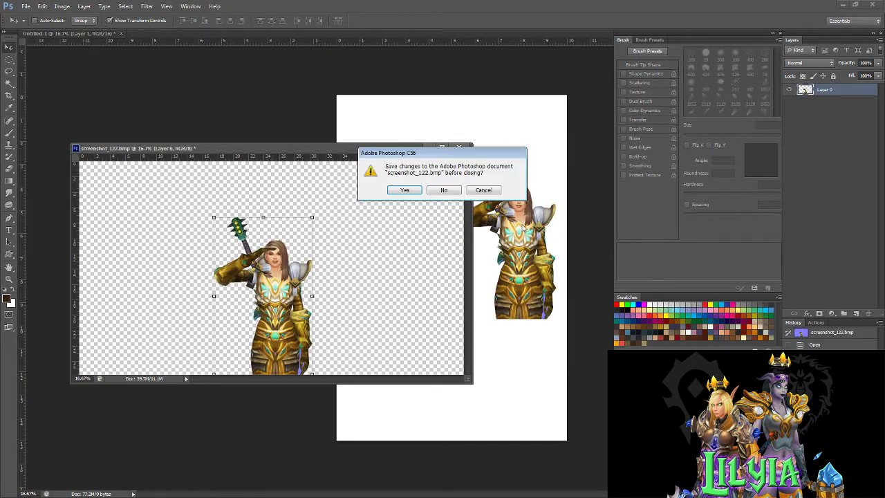
{"action": "left_click", "coordinate": [444, 190]}
Scale the character proportionally to about 211% and place it so the thighs run past the canvas's bottom edge
{"action": "left_click_drag", "start_coordinate": [505, 226], "coordinate": [419, 196]}
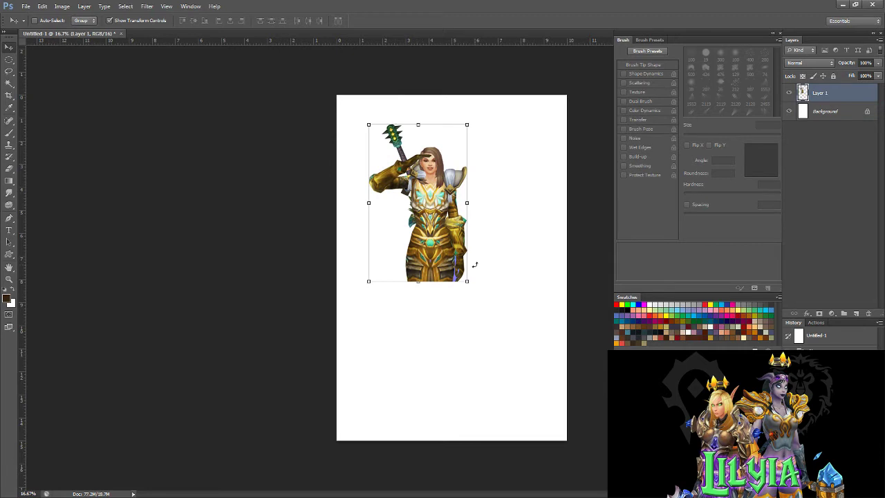
{"action": "left_click_drag", "start_coordinate": [468, 282], "coordinate": [609, 489]}
{"action": "left_click_drag", "start_coordinate": [599, 403], "coordinate": [562, 399]}
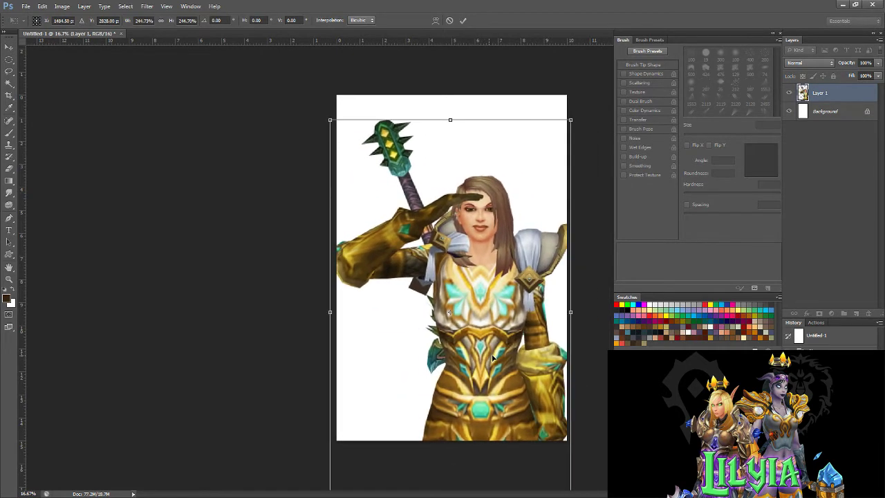
{"action": "left_click_drag", "start_coordinate": [572, 120], "coordinate": [555, 147], "text": "shift"}
{"action": "left_click_drag", "start_coordinate": [495, 289], "coordinate": [507, 263]}
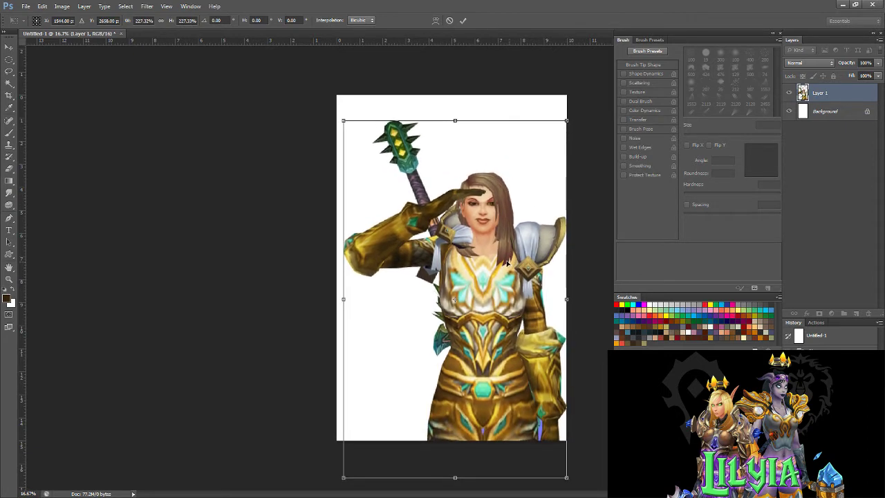
{"action": "left_click_drag", "start_coordinate": [565, 119], "coordinate": [551, 146]}
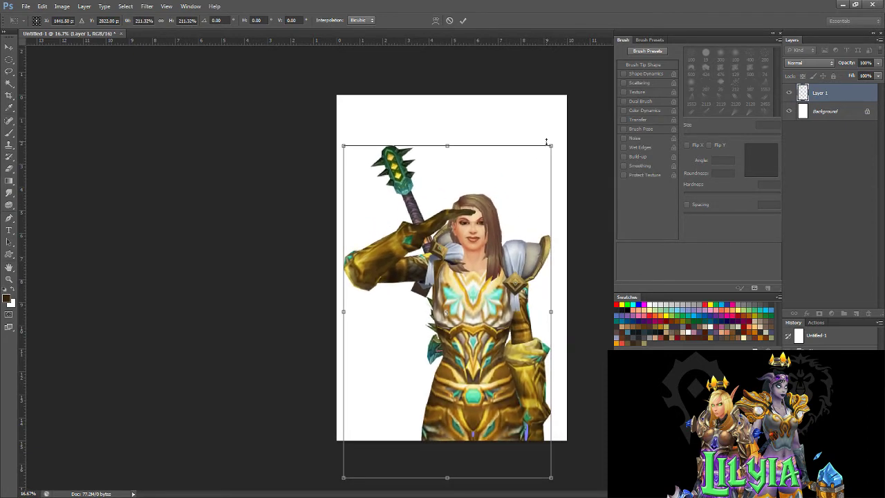
{"action": "left_click", "coordinate": [462, 20]}
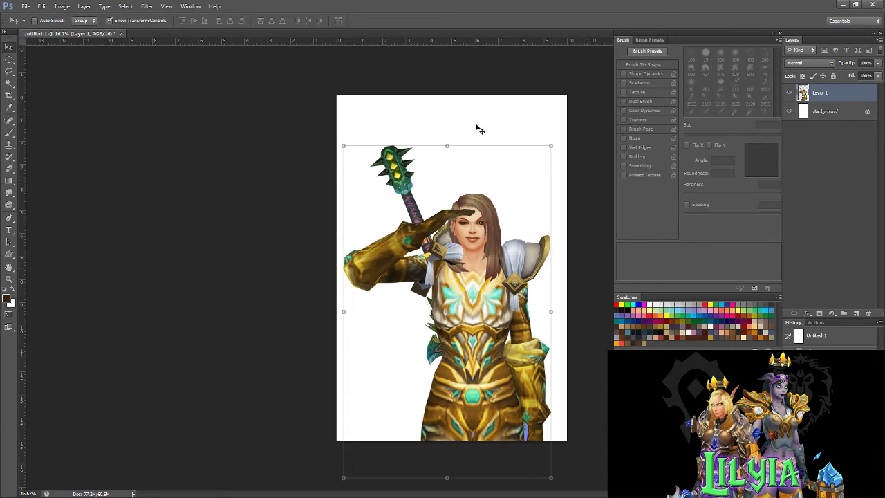
Lasso the shoulder pad on the lowered-arm side of Layer 1 and copy it in place onto its own layer
{"action": "key", "text": "ctrl+plus"}
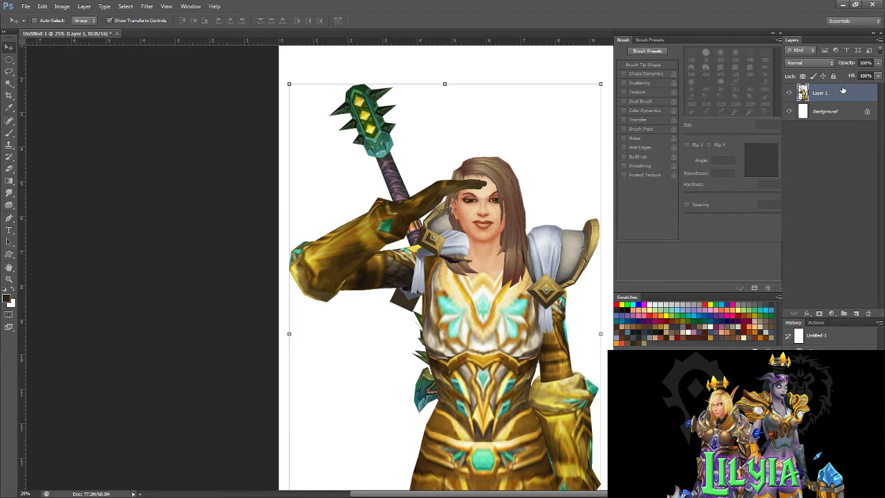
{"action": "left_click", "coordinate": [12, 71]}
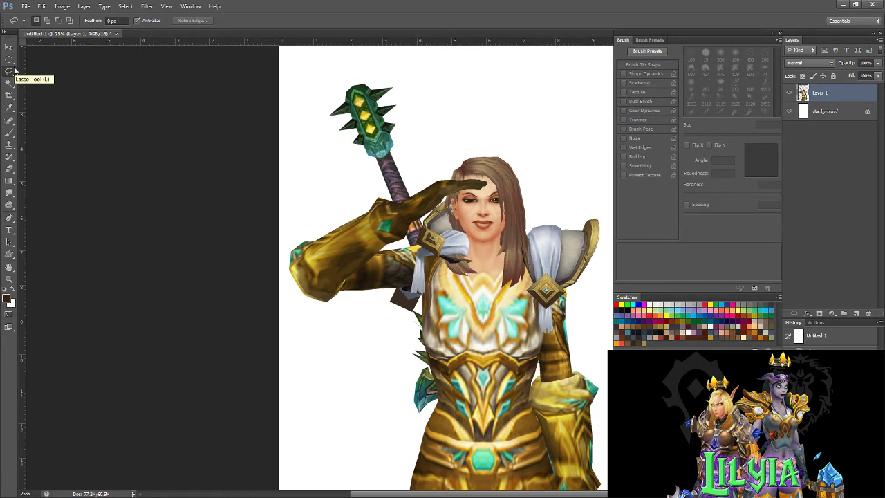
{"action": "left_click_drag", "start_coordinate": [522, 351], "coordinate": [442, 329]}
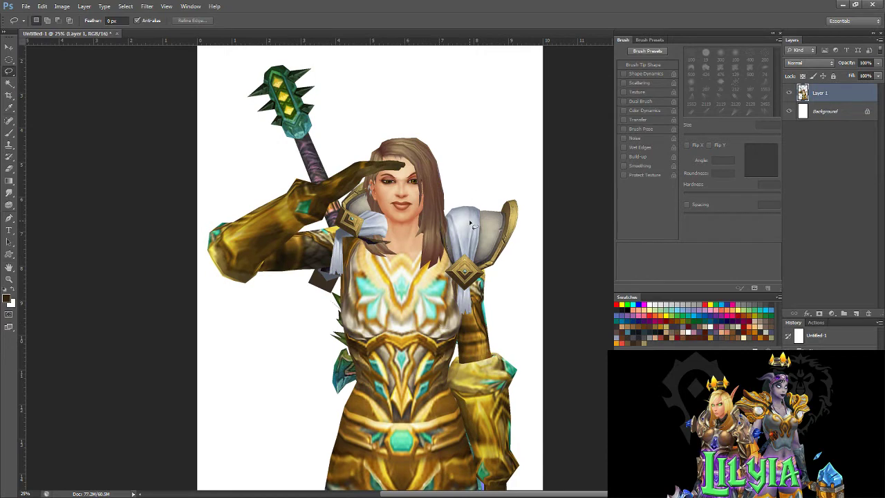
{"action": "mouse_move", "coordinate": [518, 194]}
{"action": "left_mouse_down"}
{"action": "mouse_move", "coordinate": [465, 195]}
{"action": "mouse_move", "coordinate": [440, 227]}
{"action": "mouse_move", "coordinate": [447, 280]}
{"action": "mouse_move", "coordinate": [465, 296]}
{"action": "mouse_move", "coordinate": [513, 266]}
{"action": "mouse_move", "coordinate": [510, 178]}
{"action": "left_mouse_up"}
{"action": "key", "text": "ctrl+j"}
{"action": "key", "text": "ctrl+alt+z"}
{"action": "key", "text": "ctrl+alt+z"}
{"action": "key", "text": "ctrl+shift+j"}
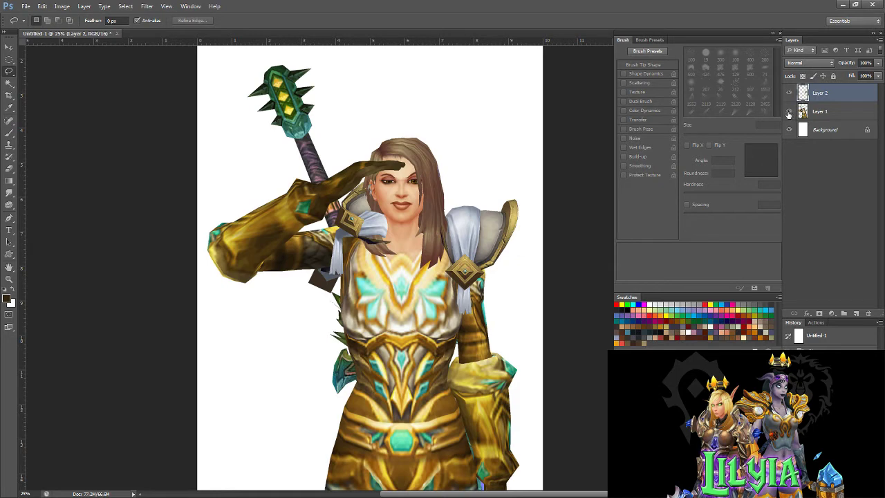
Hide Layer 1, erase the leftover hair and armor around the copied shoulder pad with a 43 px eraser, and show Layer 1 again
{"action": "left_click", "coordinate": [789, 112]}
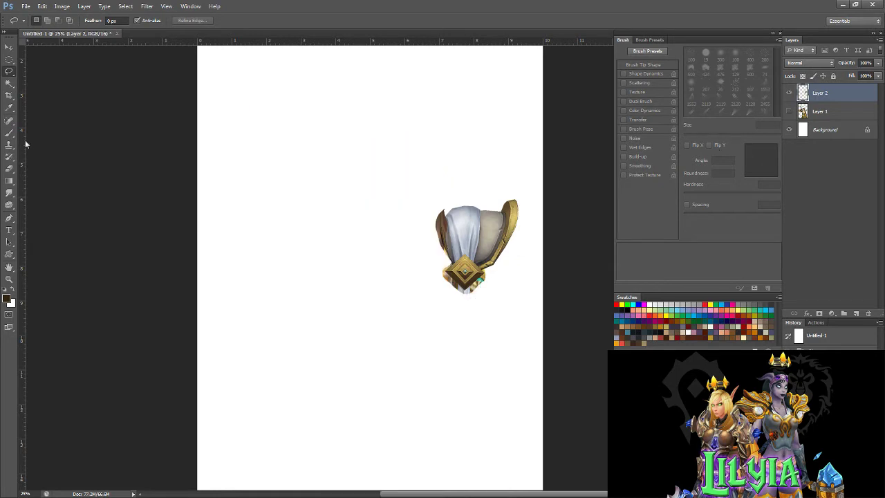
{"action": "left_click", "coordinate": [11, 169]}
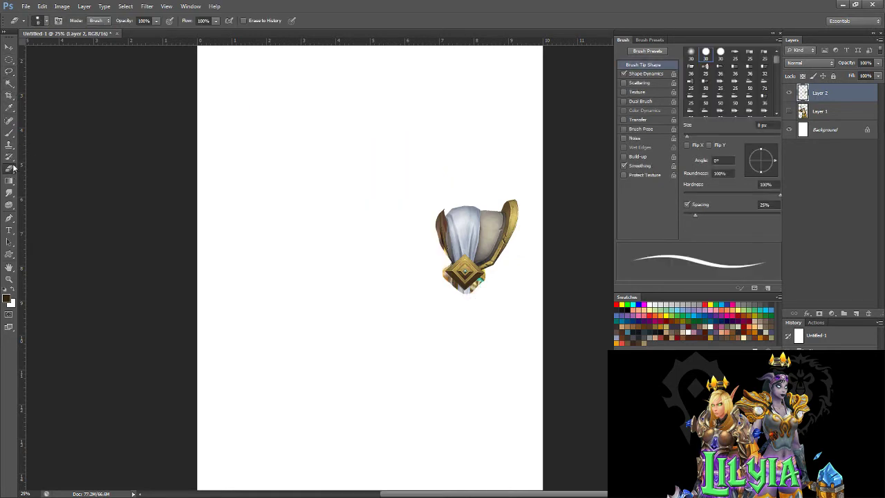
{"action": "right_click", "coordinate": [444, 215]}
{"action": "left_click", "coordinate": [466, 242]}
{"action": "mouse_move", "coordinate": [440, 205]}
{"action": "left_mouse_down"}
{"action": "mouse_move", "coordinate": [435, 241]}
{"action": "mouse_move", "coordinate": [446, 248]}
{"action": "mouse_move", "coordinate": [447, 212]}
{"action": "mouse_move", "coordinate": [445, 263]}
{"action": "mouse_move", "coordinate": [452, 268]}
{"action": "mouse_move", "coordinate": [441, 287]}
{"action": "mouse_move", "coordinate": [461, 290]}
{"action": "mouse_move", "coordinate": [446, 272]}
{"action": "mouse_move", "coordinate": [472, 300]}
{"action": "mouse_move", "coordinate": [491, 269]}
{"action": "left_mouse_up"}
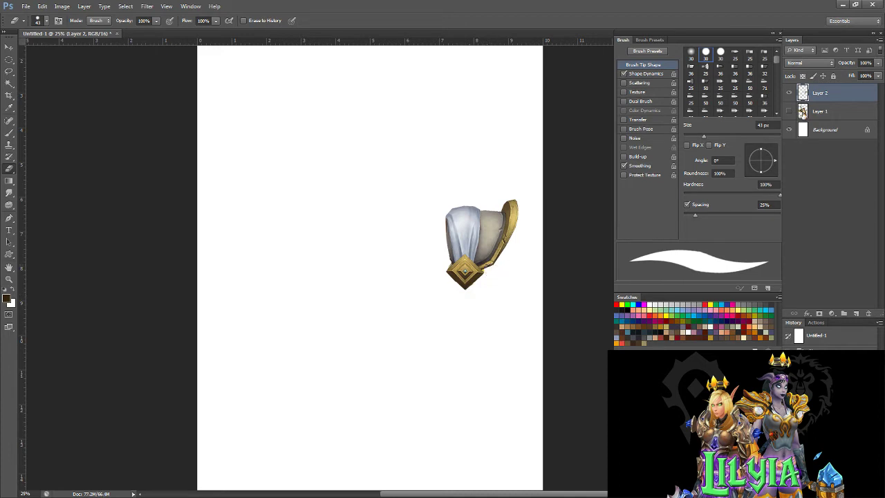
{"action": "left_click", "coordinate": [789, 112]}
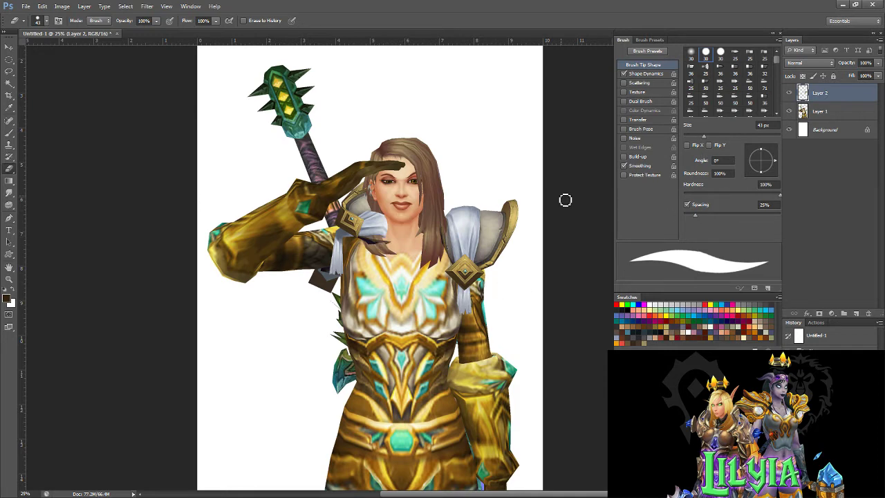
Lasso the whole raised saluting arm on Layer 1 and copy it onto its own layer
{"action": "left_click", "coordinate": [9, 72]}
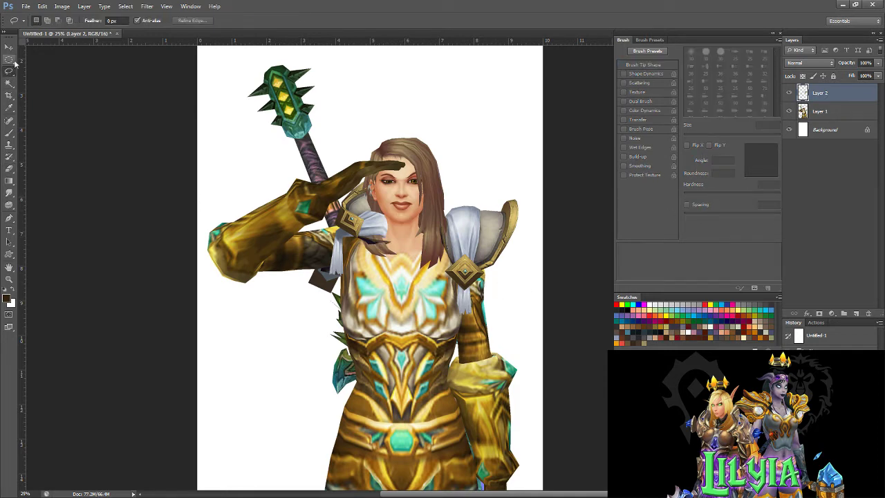
{"action": "left_click", "coordinate": [839, 110]}
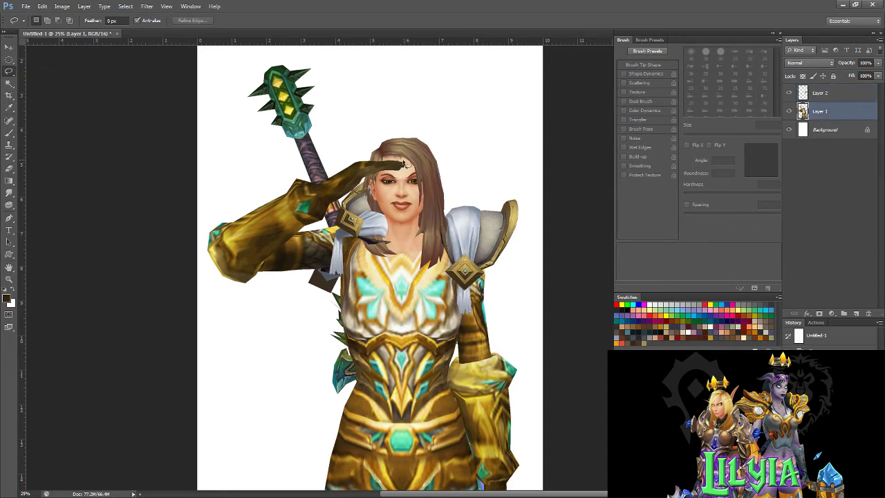
{"action": "mouse_move", "coordinate": [403, 165]}
{"action": "left_mouse_down"}
{"action": "mouse_move", "coordinate": [345, 164]}
{"action": "mouse_move", "coordinate": [286, 184]}
{"action": "mouse_move", "coordinate": [220, 222]}
{"action": "mouse_move", "coordinate": [213, 278]}
{"action": "mouse_move", "coordinate": [341, 276]}
{"action": "mouse_move", "coordinate": [354, 257]}
{"action": "mouse_move", "coordinate": [351, 235]}
{"action": "mouse_move", "coordinate": [336, 227]}
{"action": "mouse_move", "coordinate": [304, 235]}
{"action": "mouse_move", "coordinate": [385, 177]}
{"action": "mouse_move", "coordinate": [404, 157]}
{"action": "mouse_move", "coordinate": [396, 151]}
{"action": "left_mouse_up"}
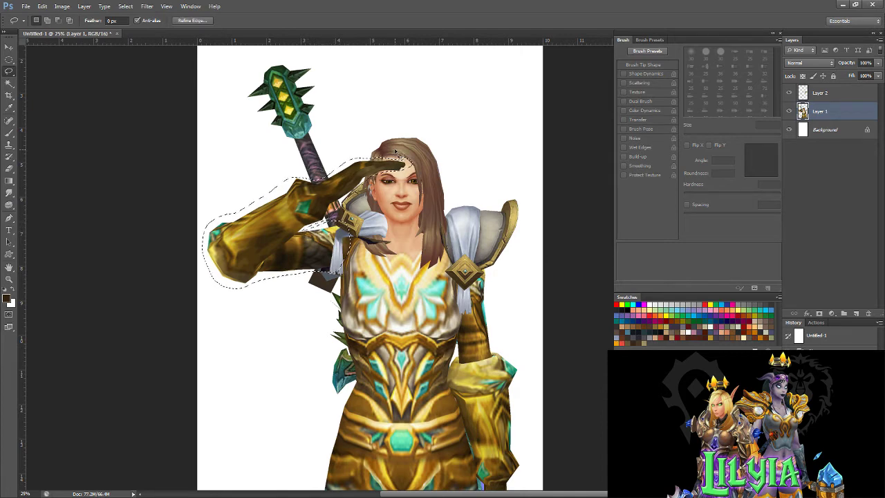
{"action": "key", "text": "ctrl+j"}
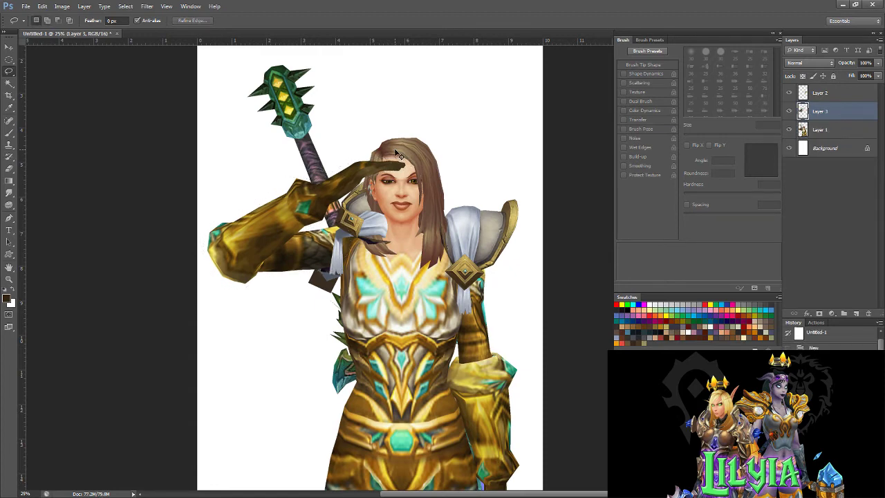
Hide Layer 1, erase the stray face, hair and mace pixels around the copied hand and forearm, and put the arm layer in a new group
{"action": "left_click", "coordinate": [789, 130]}
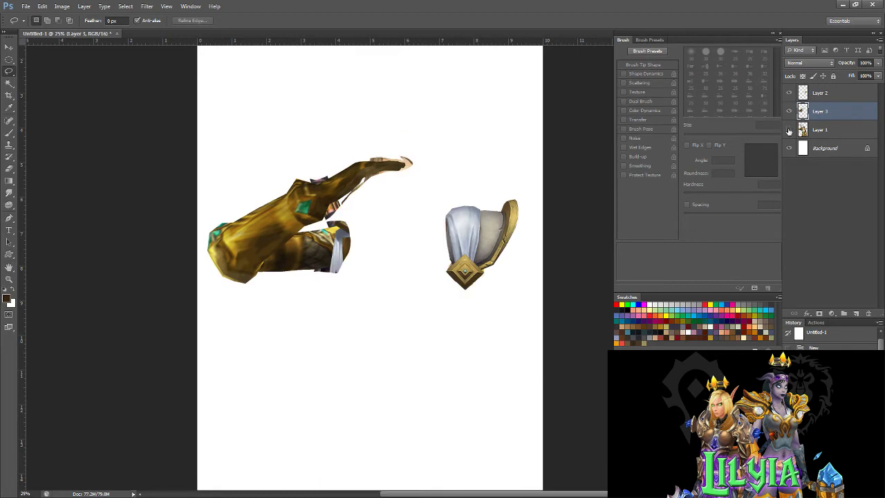
{"action": "key", "text": "e"}
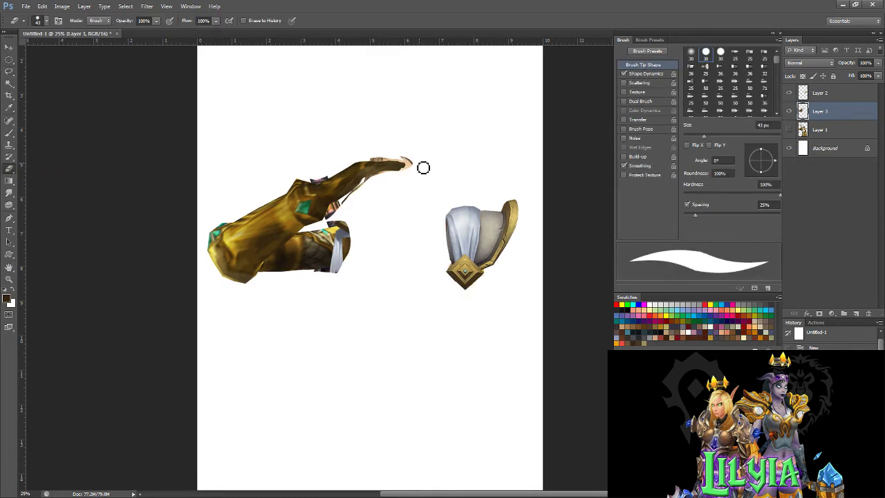
{"action": "mouse_move", "coordinate": [413, 166]}
{"action": "left_mouse_down"}
{"action": "mouse_move", "coordinate": [409, 156]}
{"action": "mouse_move", "coordinate": [390, 161]}
{"action": "mouse_move", "coordinate": [404, 160]}
{"action": "mouse_move", "coordinate": [336, 206]}
{"action": "mouse_move", "coordinate": [338, 226]}
{"action": "left_mouse_up"}
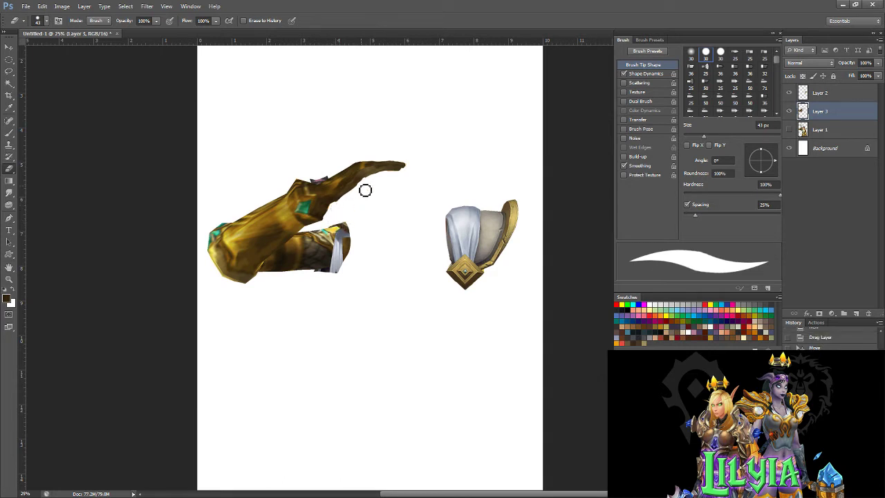
{"action": "mouse_move", "coordinate": [334, 173]}
{"action": "left_mouse_down"}
{"action": "mouse_move", "coordinate": [325, 186]}
{"action": "mouse_move", "coordinate": [317, 179]}
{"action": "left_mouse_up"}
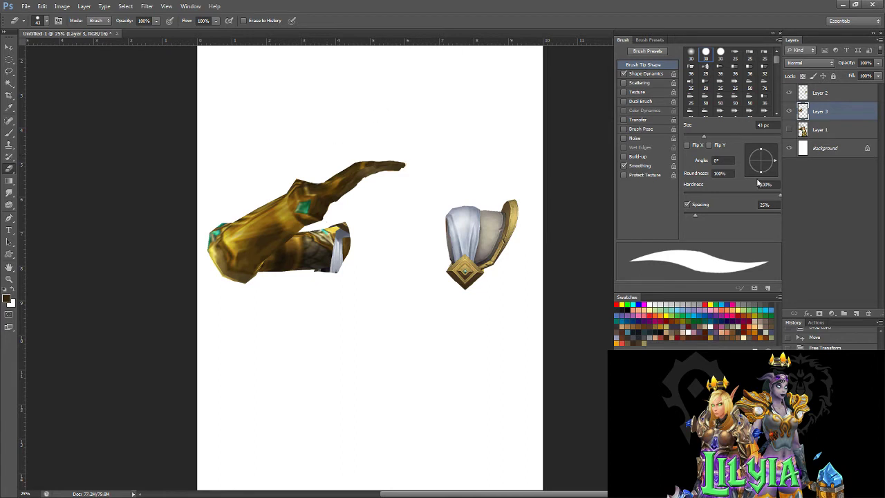
{"action": "left_click", "coordinate": [844, 313]}
{"action": "mouse_move", "coordinate": [821, 130]}
{"action": "left_mouse_down"}
{"action": "mouse_move", "coordinate": [822, 109]}
{"action": "mouse_move", "coordinate": [821, 117]}
{"action": "left_mouse_up"}
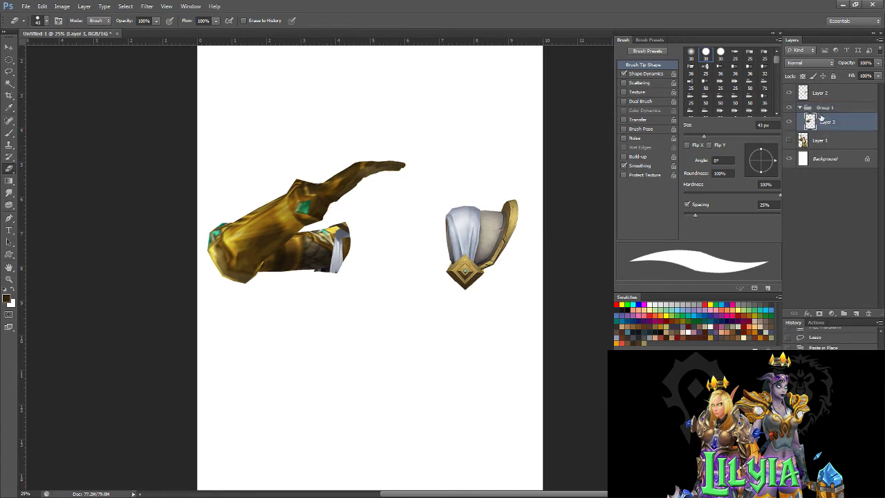
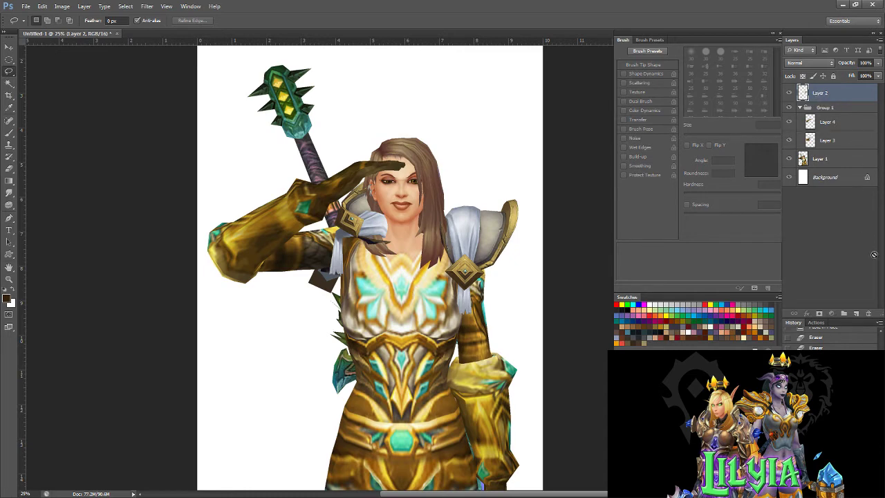
Duplicate the shoulder pad layer, flip the copy horizontally, and place it over the shoulder of the raised arm
{"action": "left_click_drag", "start_coordinate": [858, 314], "coordinate": [858, 315]}
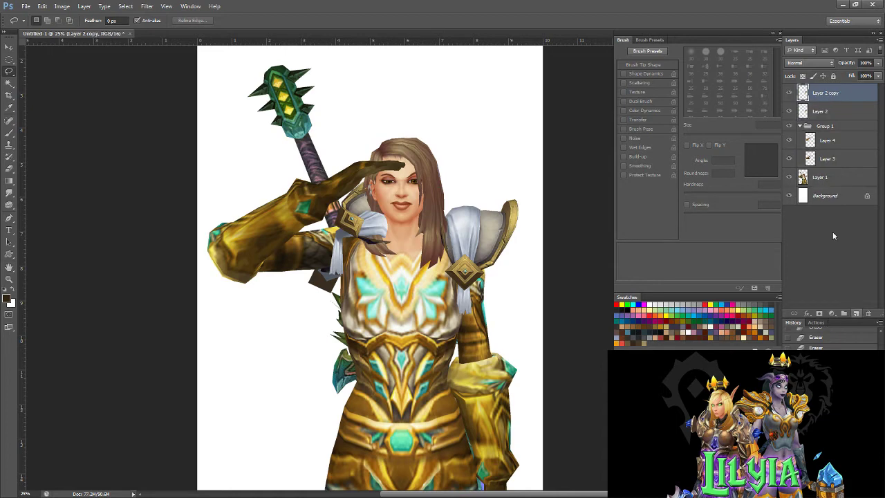
{"action": "left_click", "coordinate": [43, 6]}
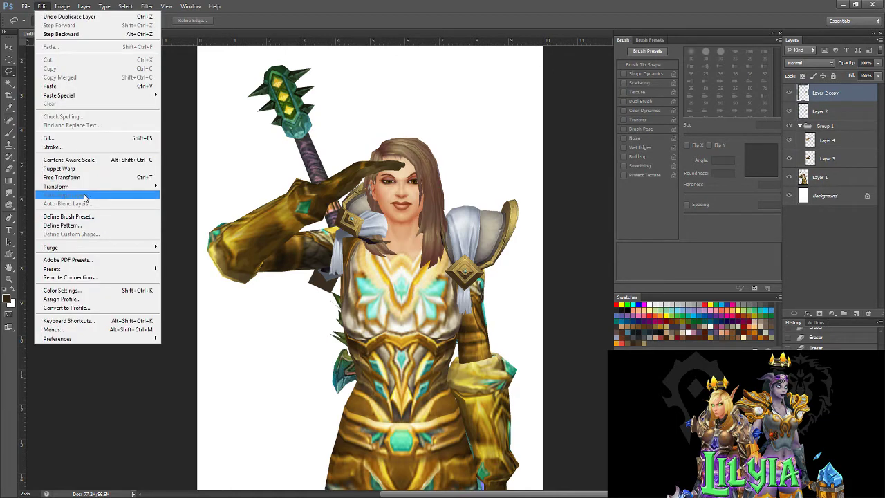
{"action": "mouse_move", "coordinate": [91, 187]}
{"action": "left_click", "coordinate": [199, 289]}
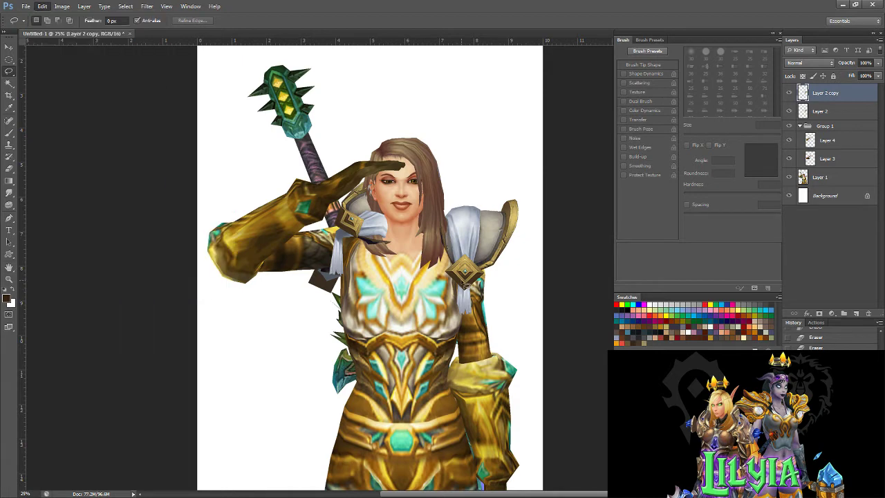
{"action": "key", "text": "v"}
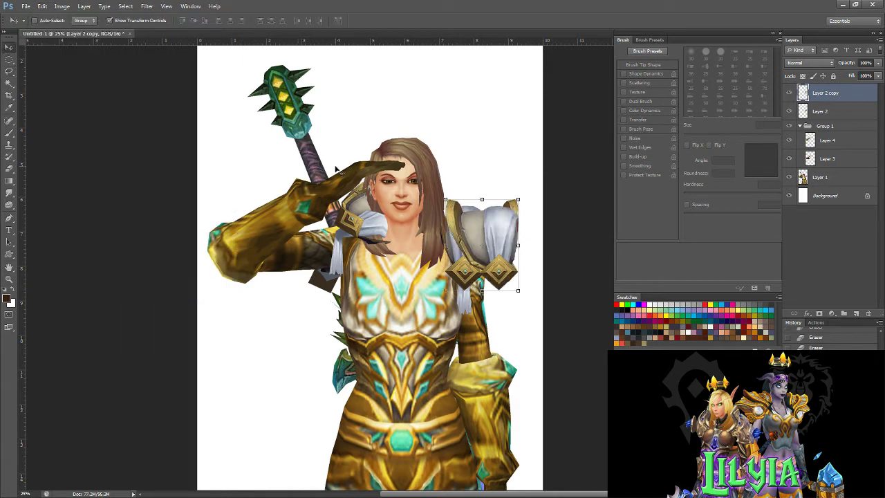
{"action": "left_click_drag", "start_coordinate": [469, 239], "coordinate": [341, 229]}
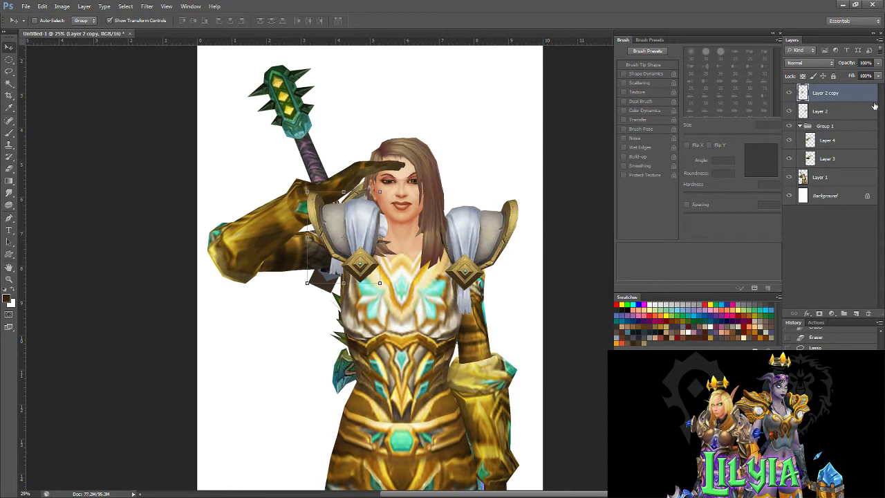
Move the mirrored shoulder pad layer into Group 1, between Layer 4 and Layer 3
{"action": "left_click_drag", "start_coordinate": [825, 99], "coordinate": [827, 164]}
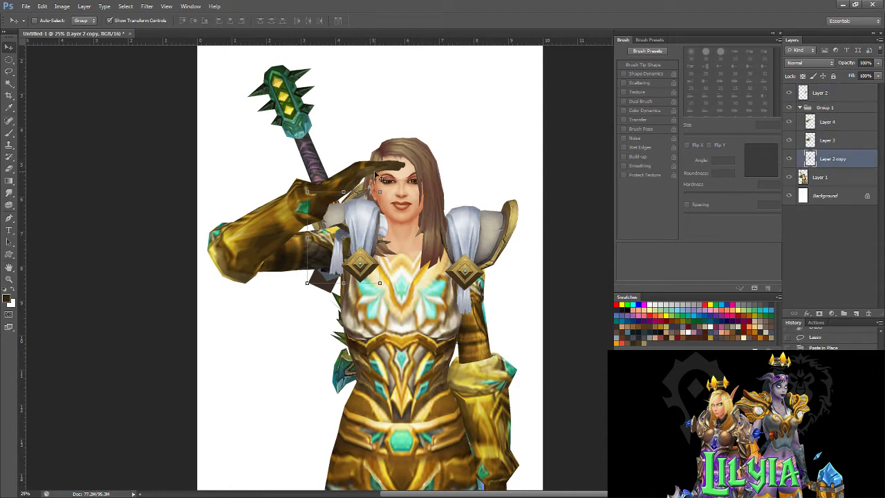
{"action": "left_click", "coordinate": [830, 141]}
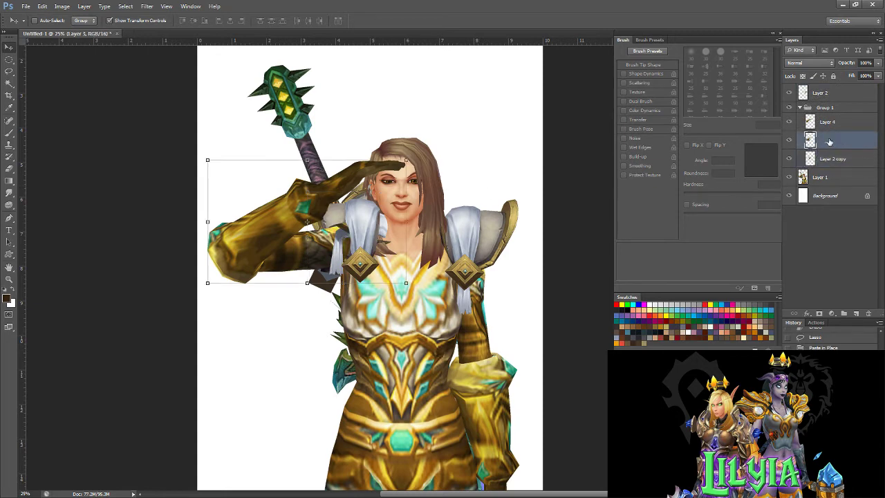
{"action": "left_click_drag", "start_coordinate": [832, 144], "coordinate": [832, 138]}
{"action": "key", "text": "ctrl+z"}
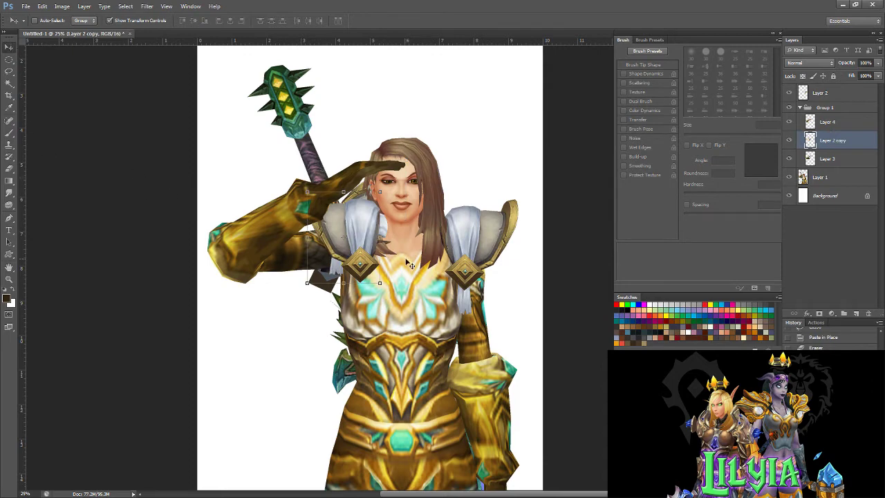
Shift the mirrored shoulder pad on Layer 2 copy slightly up and away from the character's neck
{"action": "left_click_drag", "start_coordinate": [359, 239], "coordinate": [350, 234]}
{"action": "left_click", "coordinate": [9, 132]}
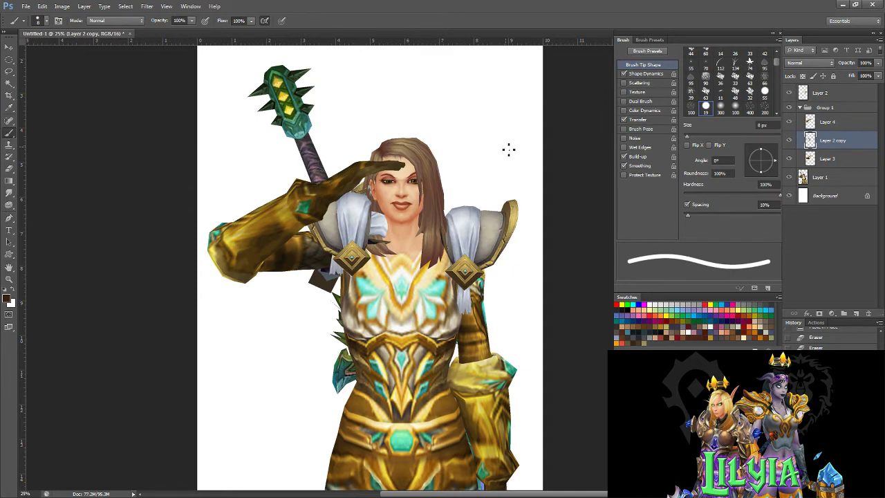
{"action": "left_click", "coordinate": [9, 169]}
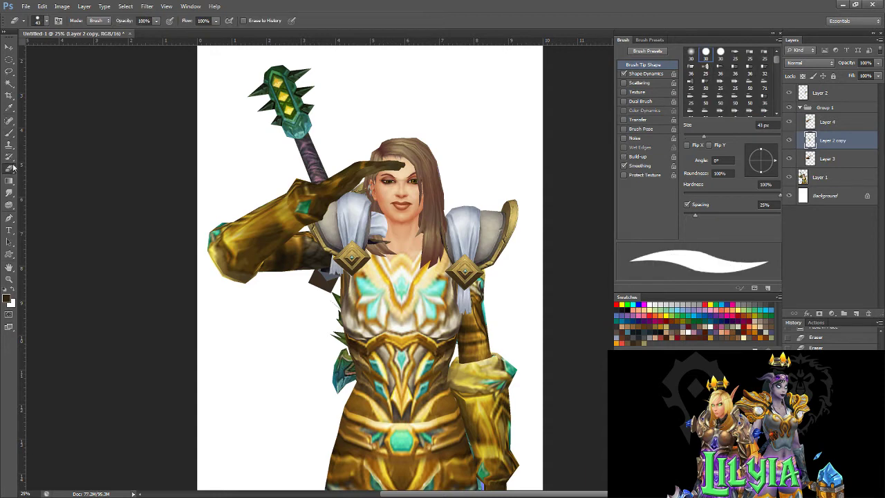
On Layer 1, paint the missing brown hair between the neck and the mirrored shoulder pad with a hard 34 px brush
{"action": "left_click", "coordinate": [820, 179]}
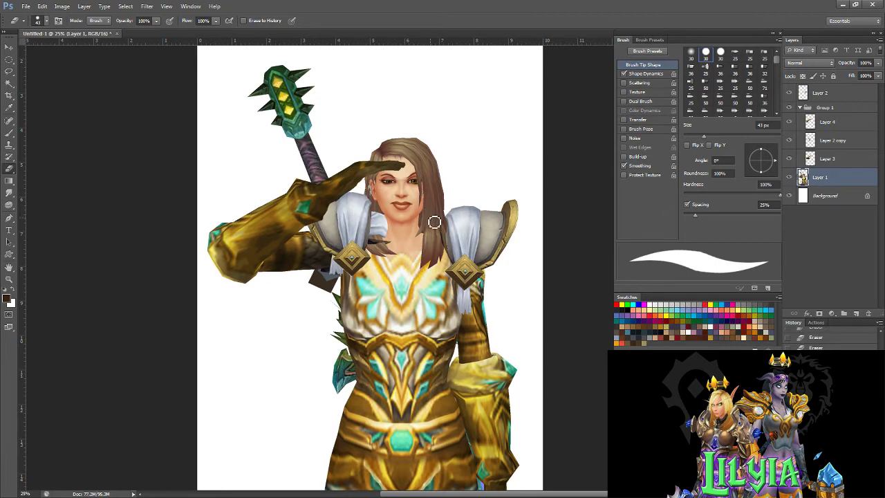
{"action": "left_click", "coordinate": [9, 132]}
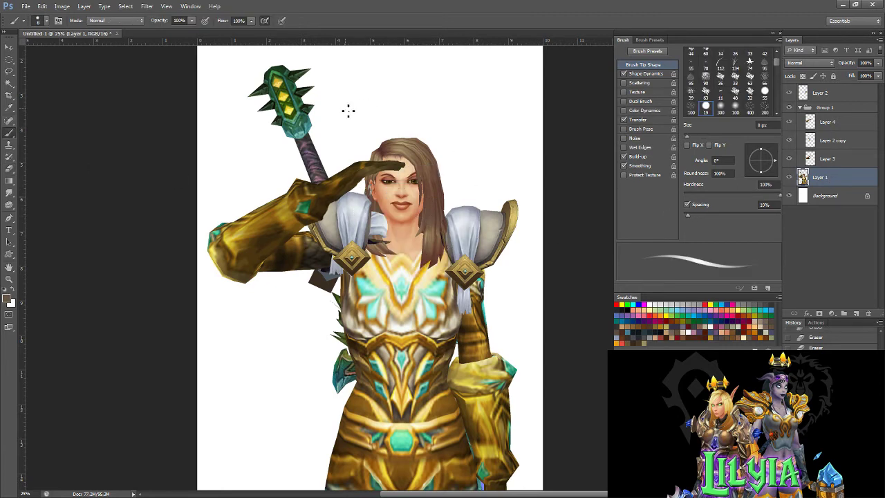
{"action": "right_click", "coordinate": [341, 218]}
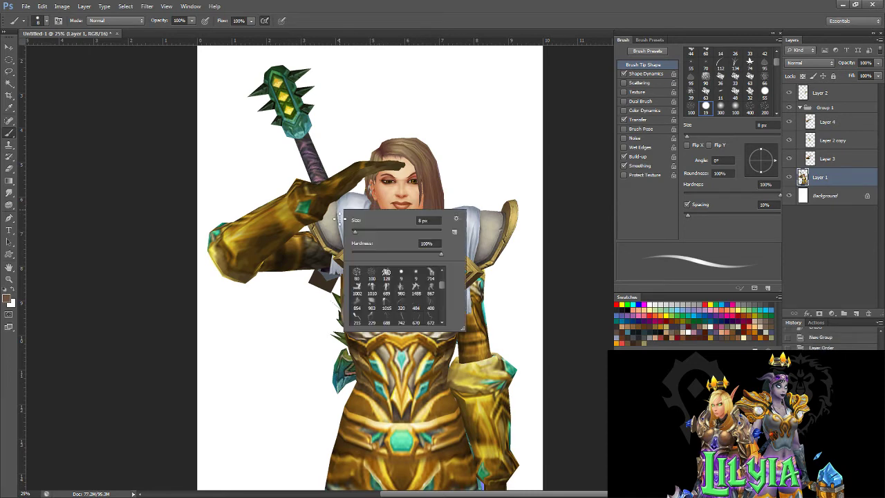
{"action": "mouse_move", "coordinate": [356, 233]}
{"action": "left_mouse_down"}
{"action": "mouse_move", "coordinate": [378, 218]}
{"action": "mouse_move", "coordinate": [378, 241]}
{"action": "mouse_move", "coordinate": [385, 219]}
{"action": "mouse_move", "coordinate": [389, 231]}
{"action": "left_mouse_up"}
{"action": "left_click", "coordinate": [370, 176]}
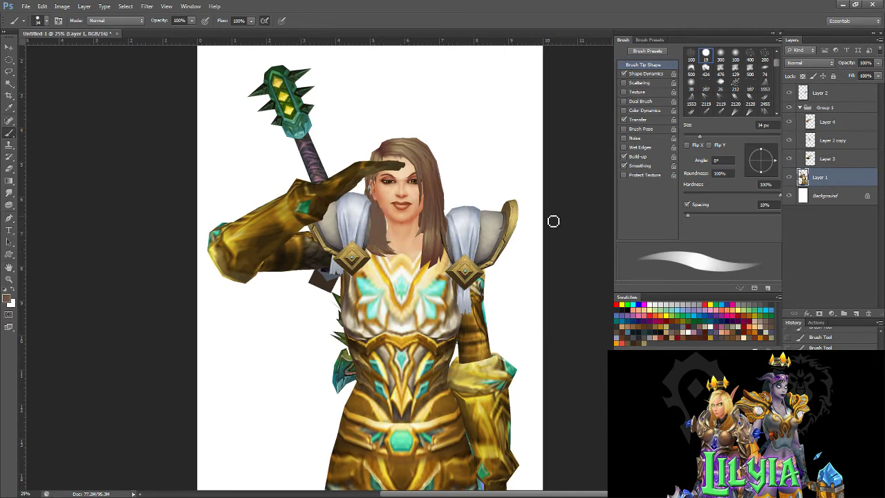
Erase the leftover mace spikes and stray armor pixels below the raised arm along the torso's edge on Layer 1
{"action": "key", "text": "ctrl+minus"}
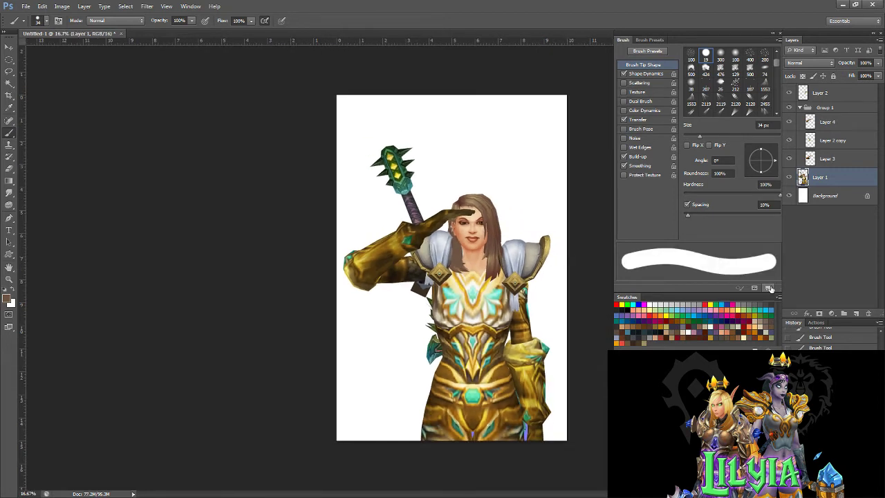
{"action": "key", "text": "ctrl+plus"}
{"action": "key", "text": "ctrl+plus"}
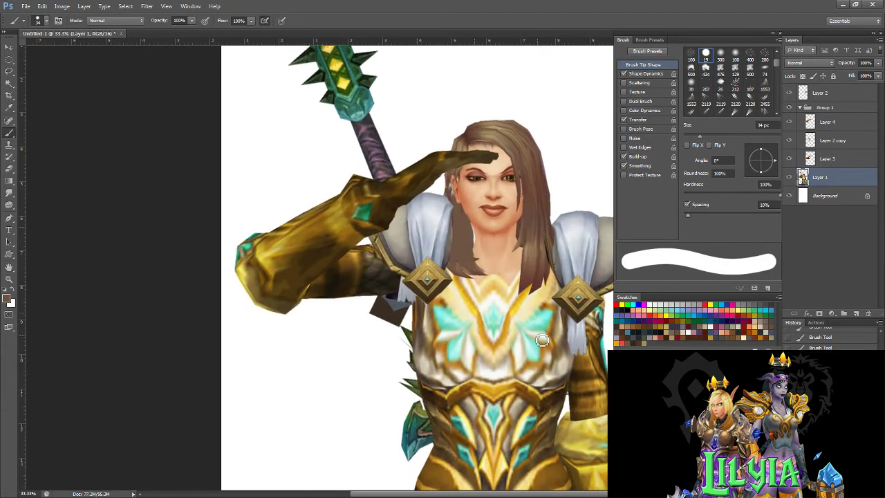
{"action": "mouse_move", "coordinate": [525, 376]}
{"action": "left_mouse_down"}
{"action": "mouse_move", "coordinate": [437, 305]}
{"action": "mouse_move", "coordinate": [425, 280]}
{"action": "left_mouse_up"}
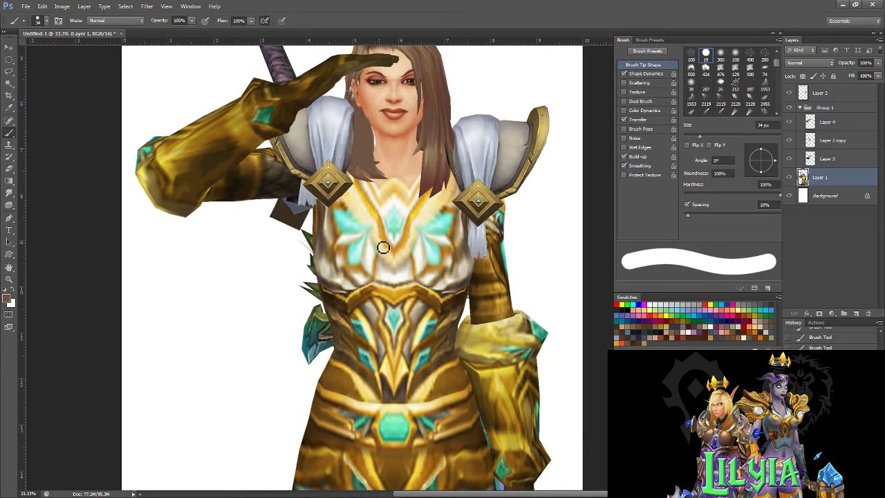
{"action": "left_click", "coordinate": [14, 167]}
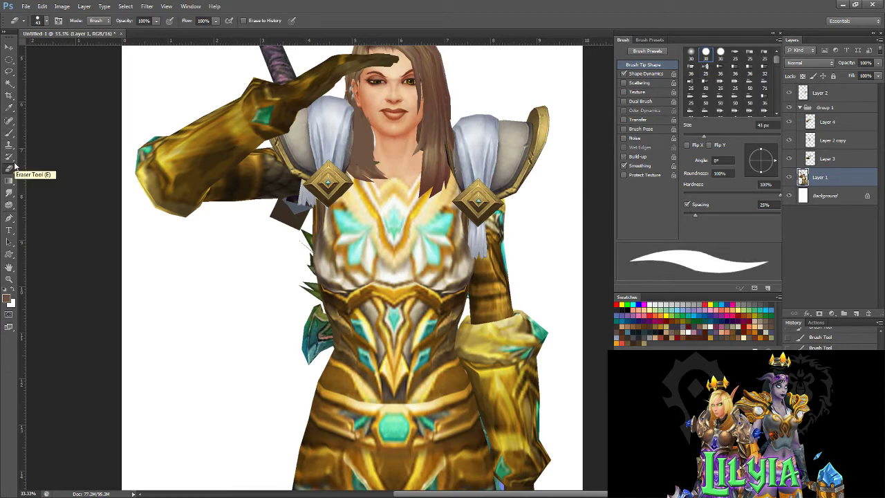
{"action": "mouse_move", "coordinate": [306, 342]}
{"action": "left_mouse_down"}
{"action": "mouse_move", "coordinate": [321, 307]}
{"action": "mouse_move", "coordinate": [333, 351]}
{"action": "mouse_move", "coordinate": [305, 240]}
{"action": "mouse_move", "coordinate": [311, 219]}
{"action": "mouse_move", "coordinate": [282, 206]}
{"action": "mouse_move", "coordinate": [280, 220]}
{"action": "mouse_move", "coordinate": [294, 223]}
{"action": "mouse_move", "coordinate": [314, 327]}
{"action": "left_mouse_up"}
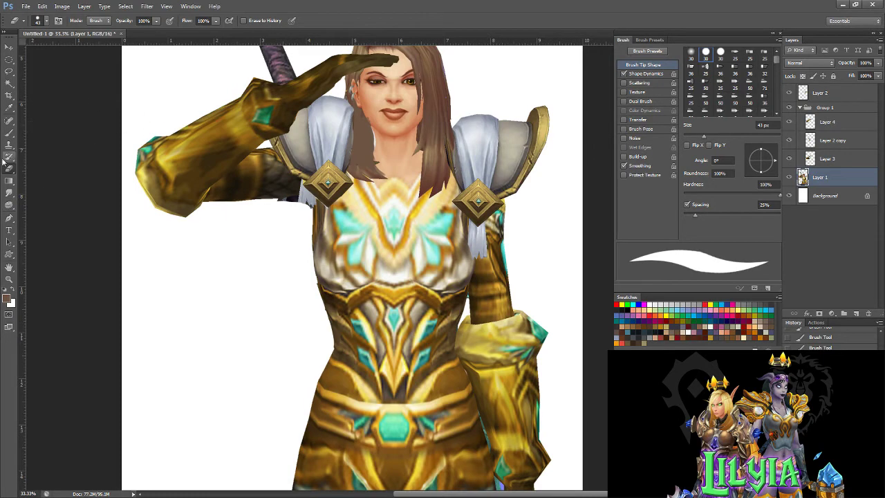
Smudge the armor texture around the waist on Layer 1 with a soft 9 px brush at 50% strength
{"action": "left_click", "coordinate": [9, 193]}
{"action": "left_click", "coordinate": [9, 193]}
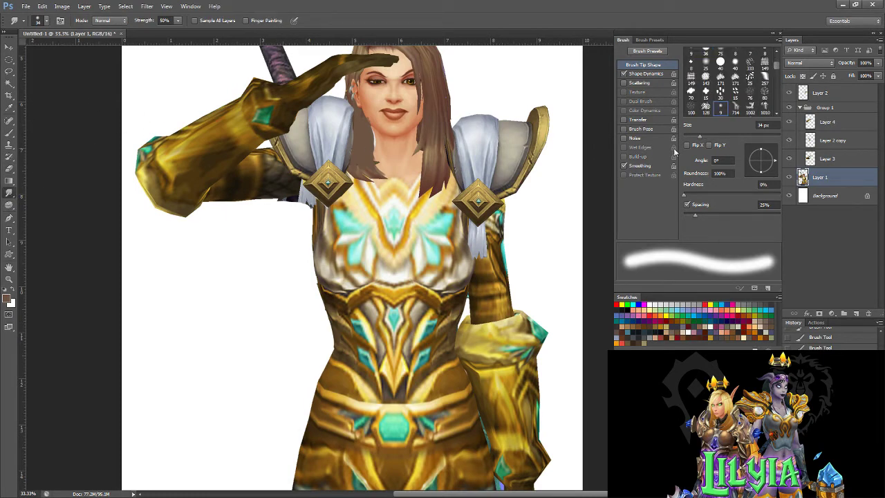
{"action": "left_click", "coordinate": [647, 40]}
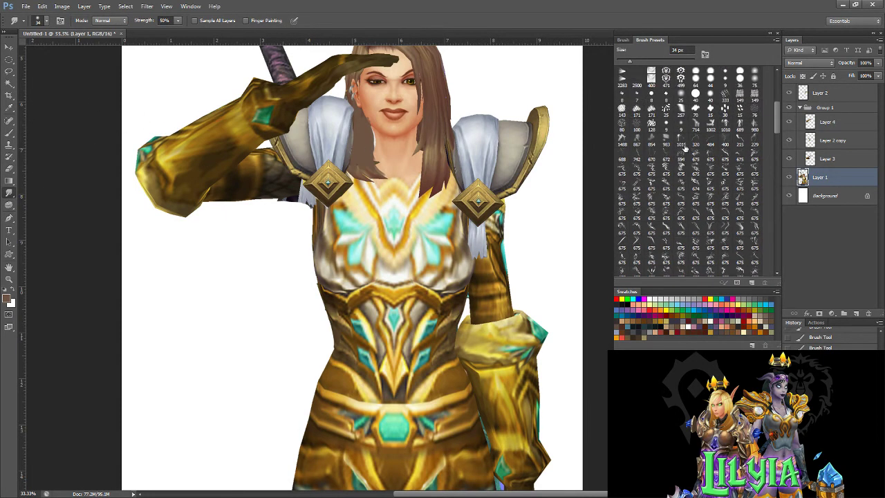
{"action": "scroll", "coordinate": [685, 147], "scroll_direction": "up", "scroll_amount": 2}
{"action": "left_click", "coordinate": [681, 148]}
{"action": "right_click", "coordinate": [292, 211]}
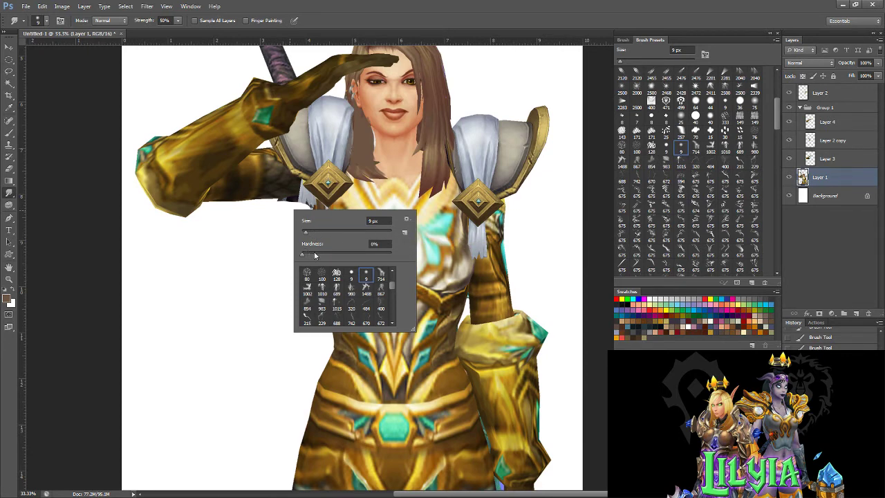
{"action": "left_click", "coordinate": [148, 258]}
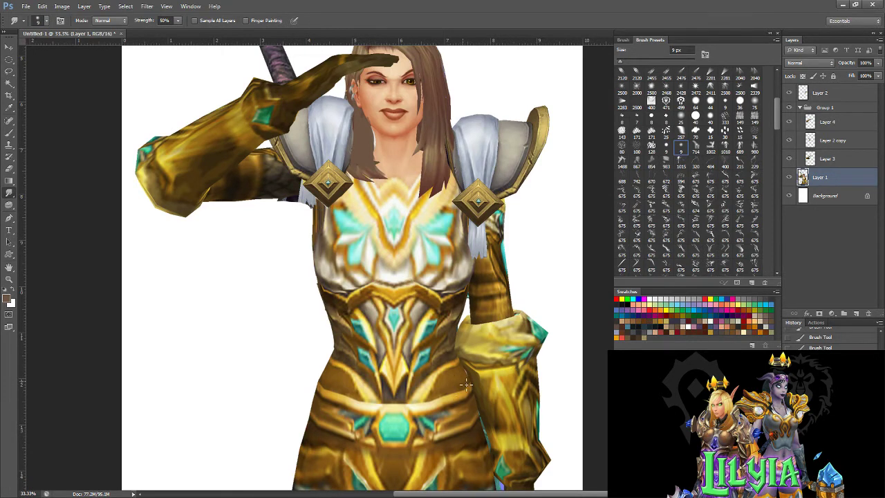
{"action": "key", "text": "ctrl+plus"}
{"action": "key", "text": "ctrl+plus"}
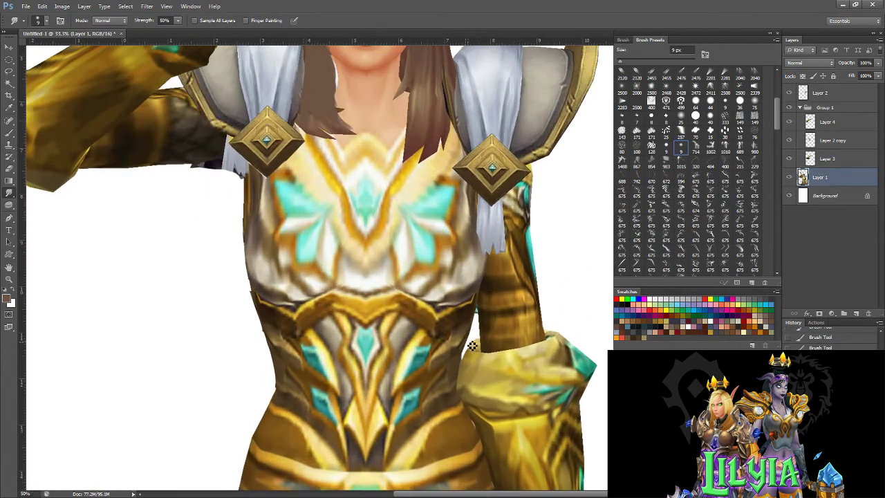
{"action": "mouse_move", "coordinate": [370, 394]}
{"action": "left_mouse_down"}
{"action": "mouse_move", "coordinate": [453, 277]}
{"action": "mouse_move", "coordinate": [461, 283]}
{"action": "left_mouse_up"}
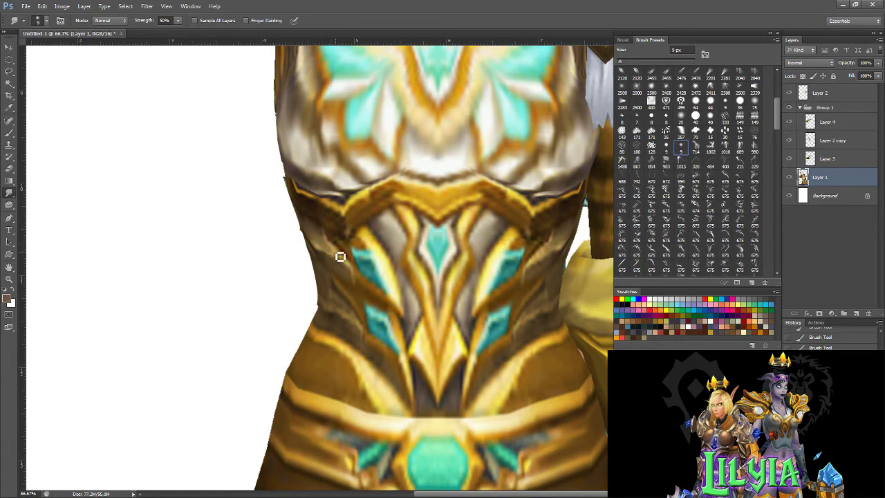
{"action": "left_click_drag", "start_coordinate": [339, 254], "coordinate": [329, 239]}
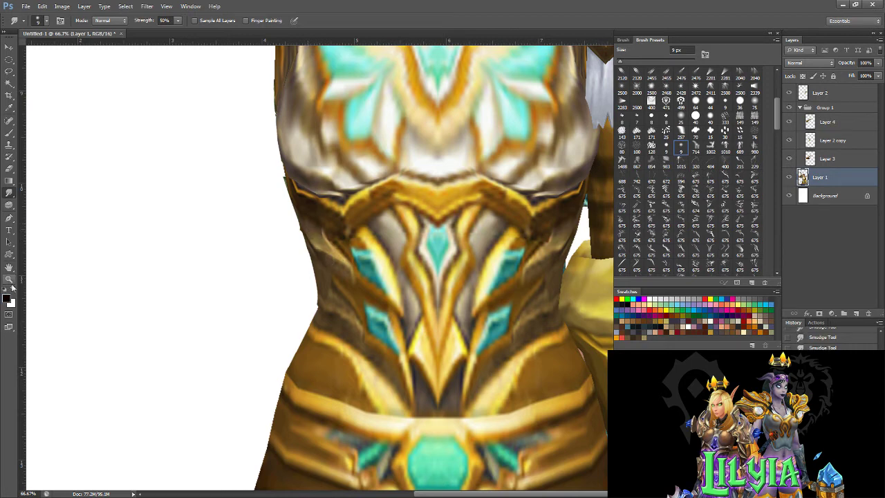
Switch to the Brush tool and choose the hard round 19 px brush preset for the outlines
{"action": "left_click", "coordinate": [14, 131]}
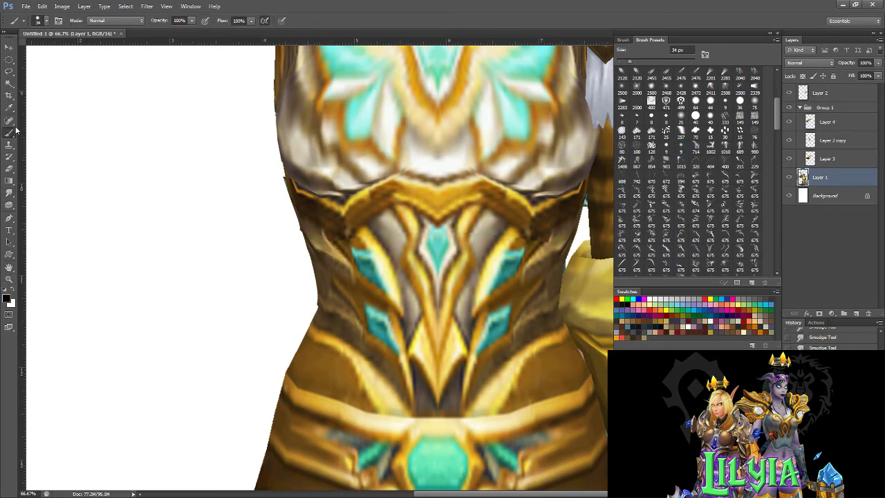
{"action": "right_click", "coordinate": [313, 200]}
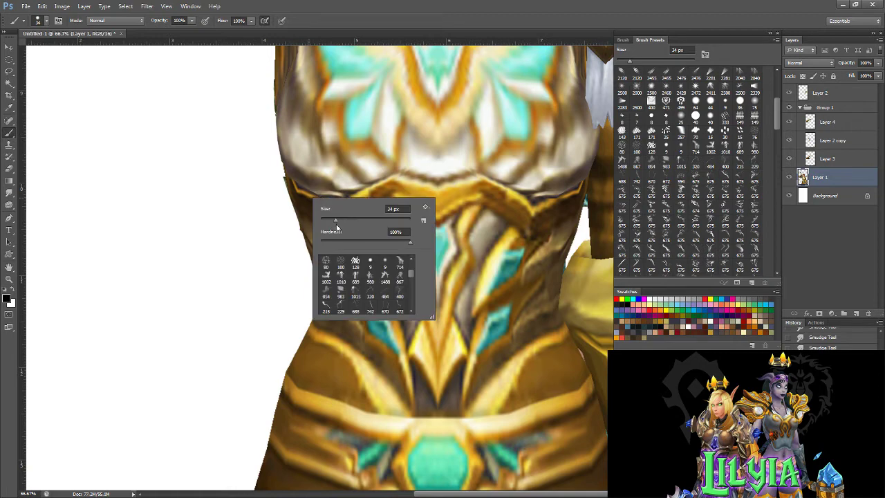
{"action": "left_click_drag", "start_coordinate": [336, 226], "coordinate": [326, 222]}
{"action": "left_click_drag", "start_coordinate": [776, 117], "coordinate": [776, 230]}
{"action": "left_click", "coordinate": [725, 204]}
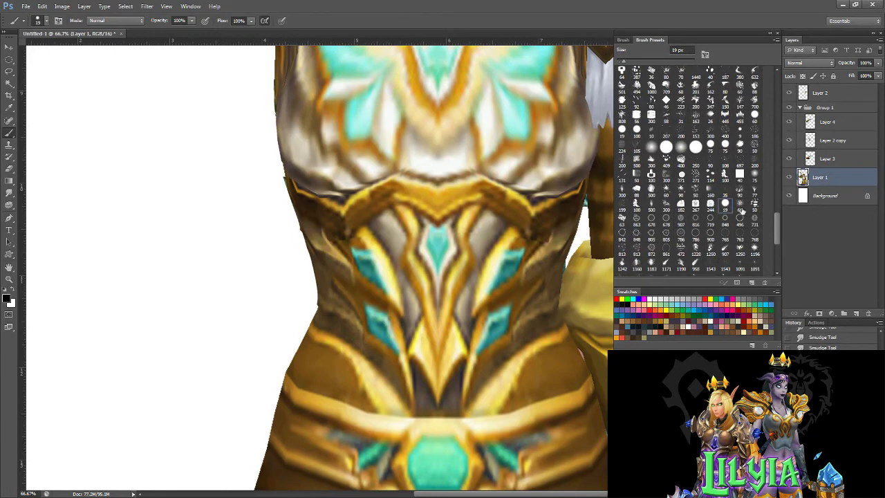
{"action": "left_click", "coordinate": [750, 199]}
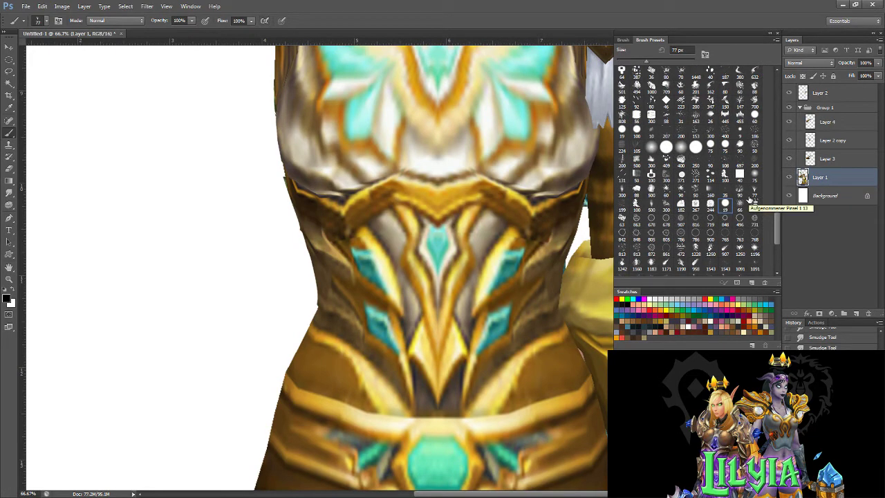
Draw black trial strokes of varying thickness with the 19 px brush on the empty canvas beside the waist, and undo them
{"action": "left_click", "coordinate": [220, 262]}
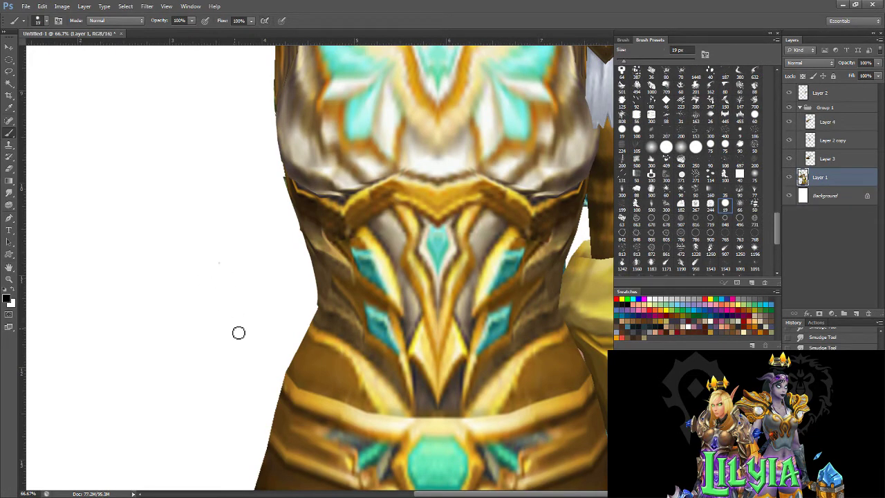
{"action": "key", "text": "ctrl+minus"}
{"action": "mouse_move", "coordinate": [235, 205]}
{"action": "left_mouse_down"}
{"action": "mouse_move", "coordinate": [227, 336]}
{"action": "mouse_move", "coordinate": [215, 349]}
{"action": "left_mouse_up"}
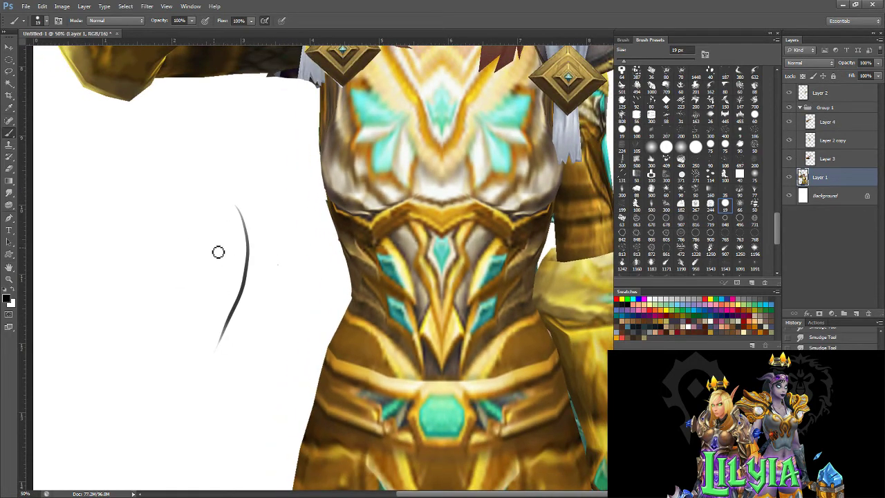
{"action": "left_click_drag", "start_coordinate": [209, 229], "coordinate": [172, 381]}
{"action": "left_click_drag", "start_coordinate": [167, 254], "coordinate": [175, 385]}
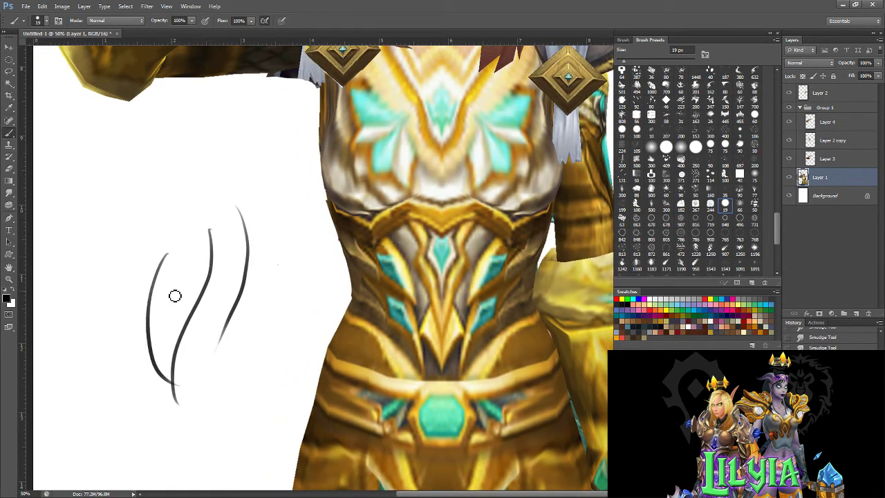
{"action": "mouse_move", "coordinate": [174, 295]}
{"action": "left_mouse_down"}
{"action": "mouse_move", "coordinate": [212, 302]}
{"action": "mouse_move", "coordinate": [216, 228]}
{"action": "left_mouse_up"}
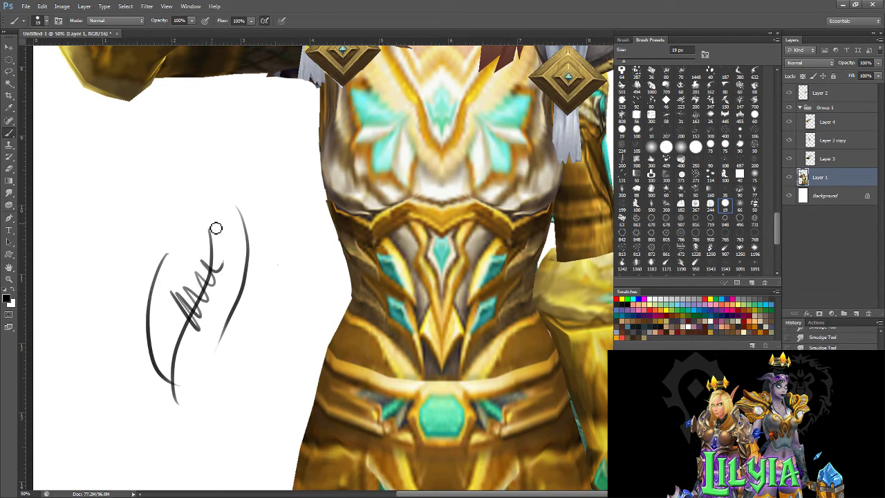
{"action": "left_click_drag", "start_coordinate": [216, 228], "coordinate": [210, 274]}
{"action": "mouse_move", "coordinate": [182, 158]}
{"action": "left_mouse_down"}
{"action": "mouse_move", "coordinate": [196, 246]}
{"action": "mouse_move", "coordinate": [193, 328]}
{"action": "left_mouse_up"}
{"action": "left_click_drag", "start_coordinate": [220, 182], "coordinate": [224, 268]}
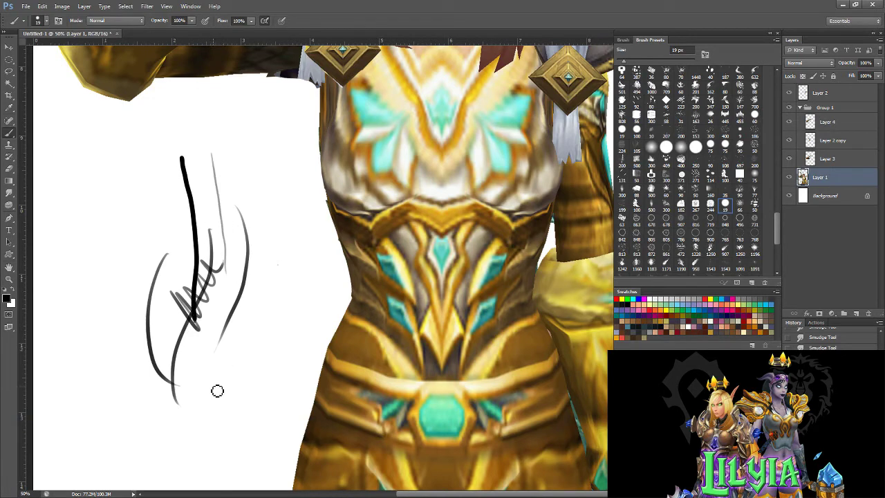
{"action": "mouse_move", "coordinate": [245, 142]}
{"action": "left_mouse_down"}
{"action": "mouse_move", "coordinate": [174, 218]}
{"action": "mouse_move", "coordinate": [151, 289]}
{"action": "left_mouse_up"}
{"action": "mouse_move", "coordinate": [196, 222]}
{"action": "left_mouse_down"}
{"action": "mouse_move", "coordinate": [165, 299]}
{"action": "mouse_move", "coordinate": [184, 317]}
{"action": "left_mouse_up"}
{"action": "mouse_move", "coordinate": [110, 184]}
{"action": "left_mouse_down"}
{"action": "mouse_move", "coordinate": [89, 209]}
{"action": "mouse_move", "coordinate": [93, 266]}
{"action": "mouse_move", "coordinate": [132, 355]}
{"action": "left_mouse_up"}
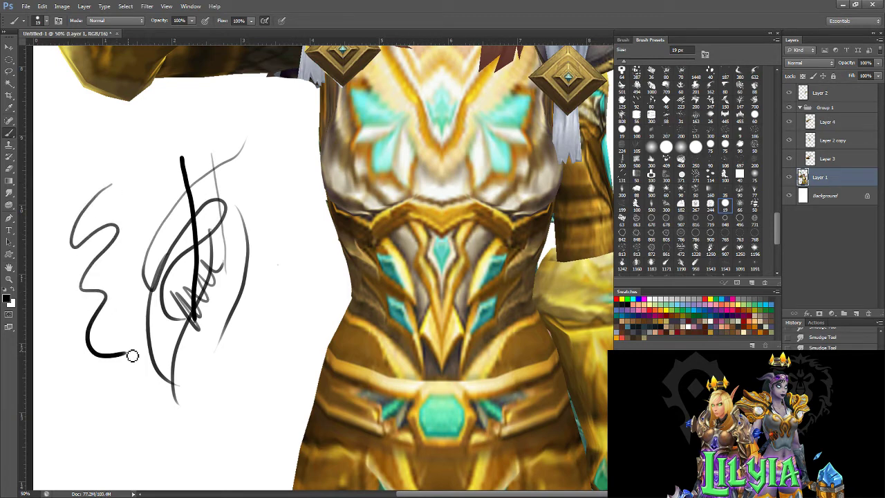
{"action": "key", "text": "ctrl+plus"}
{"action": "key", "text": "ctrl+plus"}
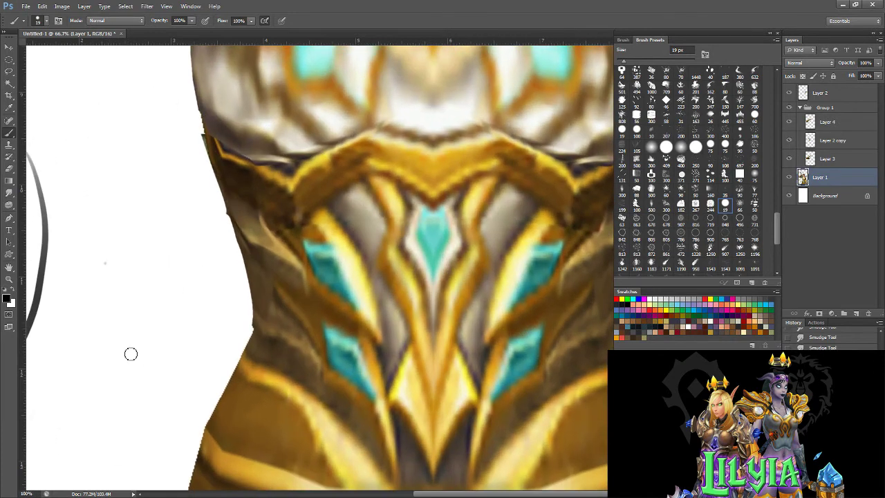
{"action": "key", "text": "ctrl+z"}
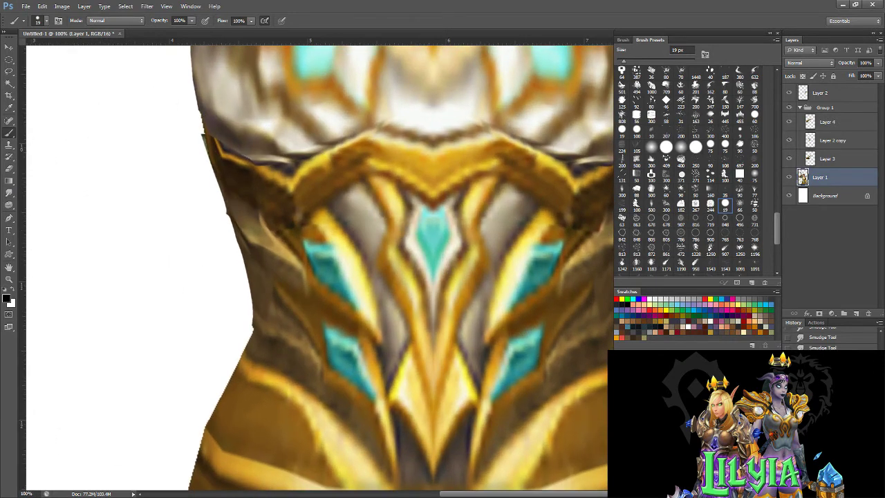
Set the brush size to 9 px and outline the lower edge of the gold trim under the breastplate in black
{"action": "right_click", "coordinate": [205, 176]}
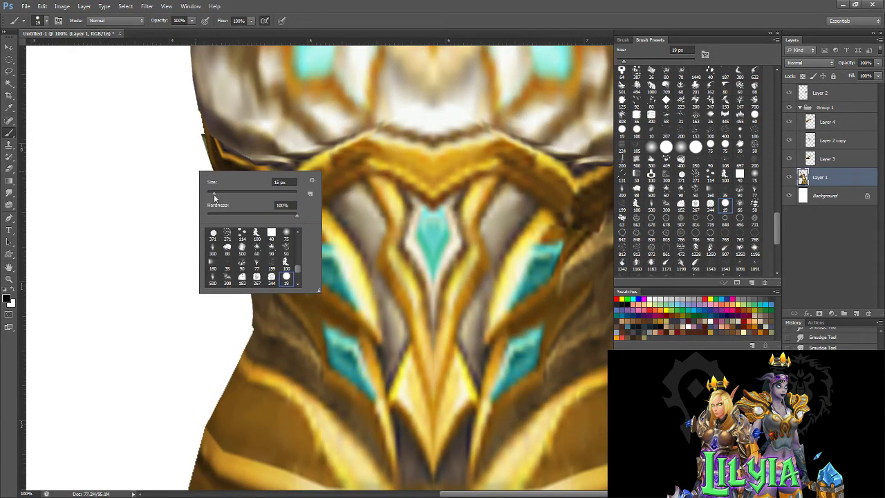
{"action": "left_click_drag", "start_coordinate": [215, 198], "coordinate": [211, 198]}
{"action": "left_click", "coordinate": [211, 139]}
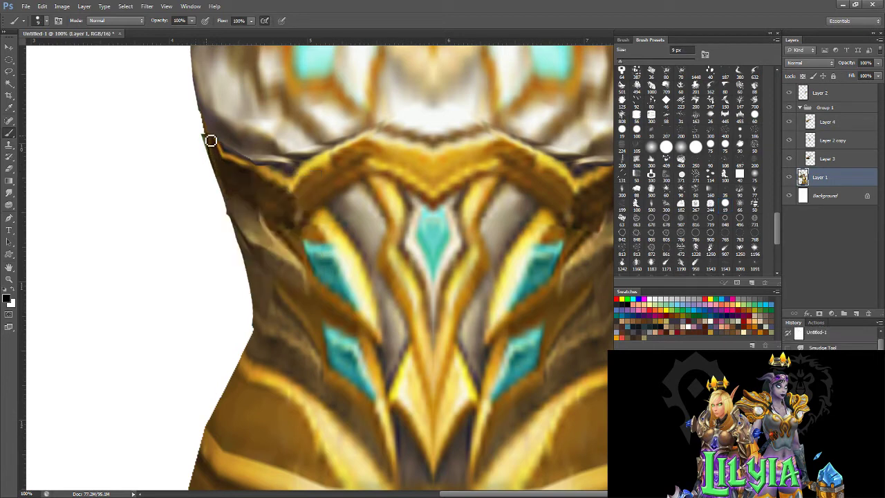
{"action": "mouse_move", "coordinate": [208, 134]}
{"action": "left_mouse_down"}
{"action": "mouse_move", "coordinate": [225, 182]}
{"action": "mouse_move", "coordinate": [307, 241]}
{"action": "mouse_move", "coordinate": [366, 174]}
{"action": "mouse_move", "coordinate": [397, 181]}
{"action": "mouse_move", "coordinate": [430, 206]}
{"action": "mouse_move", "coordinate": [490, 180]}
{"action": "left_mouse_up"}
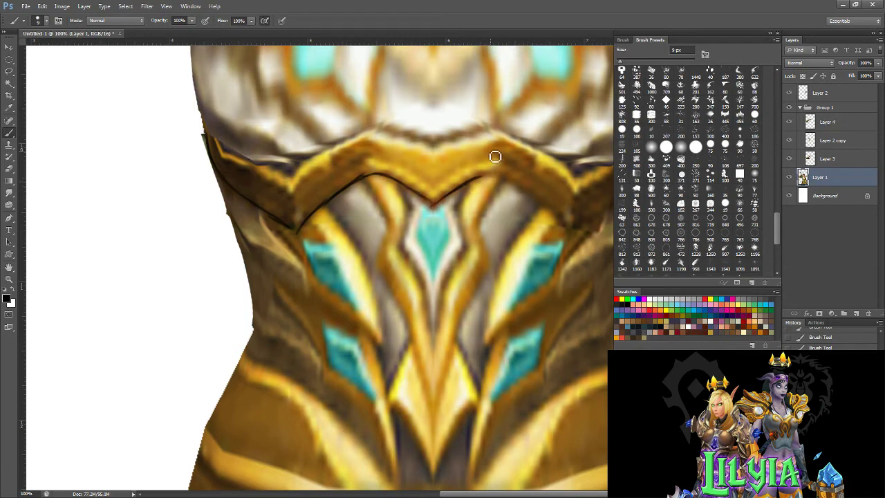
Outline the upper teal gem's gold panel and the curved side plates on the left half of the waist in black
{"action": "mouse_move", "coordinate": [326, 208]}
{"action": "left_mouse_down"}
{"action": "mouse_move", "coordinate": [369, 273]}
{"action": "mouse_move", "coordinate": [386, 332]}
{"action": "left_mouse_up"}
{"action": "left_click_drag", "start_coordinate": [316, 300], "coordinate": [367, 334]}
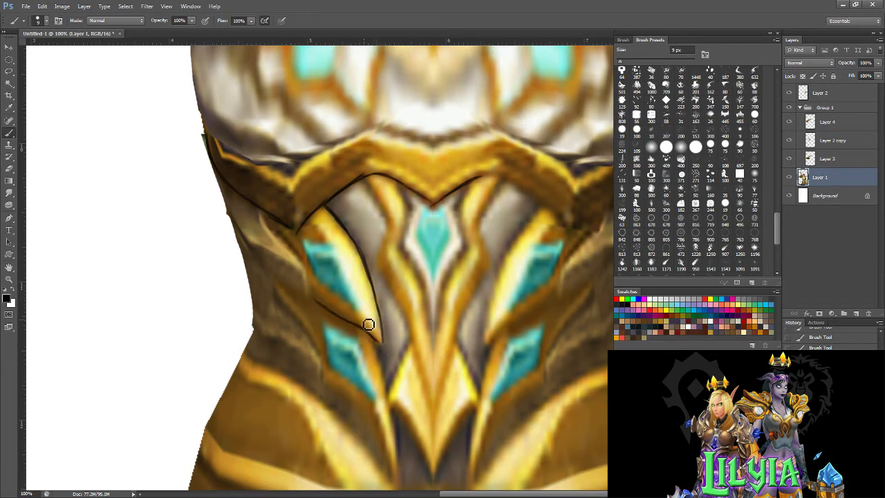
{"action": "mouse_move", "coordinate": [268, 218]}
{"action": "left_mouse_down"}
{"action": "mouse_move", "coordinate": [309, 263]}
{"action": "mouse_move", "coordinate": [320, 317]}
{"action": "left_mouse_up"}
{"action": "mouse_move", "coordinate": [223, 177]}
{"action": "left_mouse_down"}
{"action": "mouse_move", "coordinate": [235, 216]}
{"action": "mouse_move", "coordinate": [308, 303]}
{"action": "left_mouse_up"}
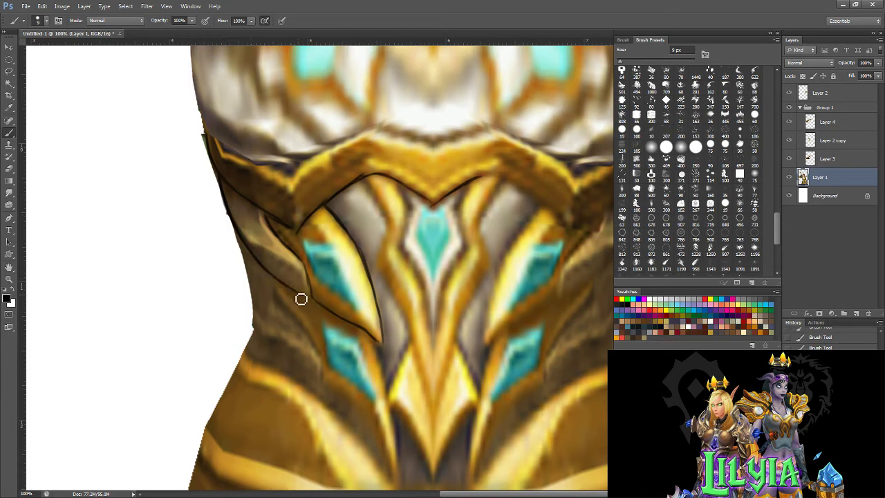
Outline the outer waist edge, the lower side plate and the lower teal gem's gold panel on the left half in black
{"action": "left_click_drag", "start_coordinate": [245, 245], "coordinate": [259, 332]}
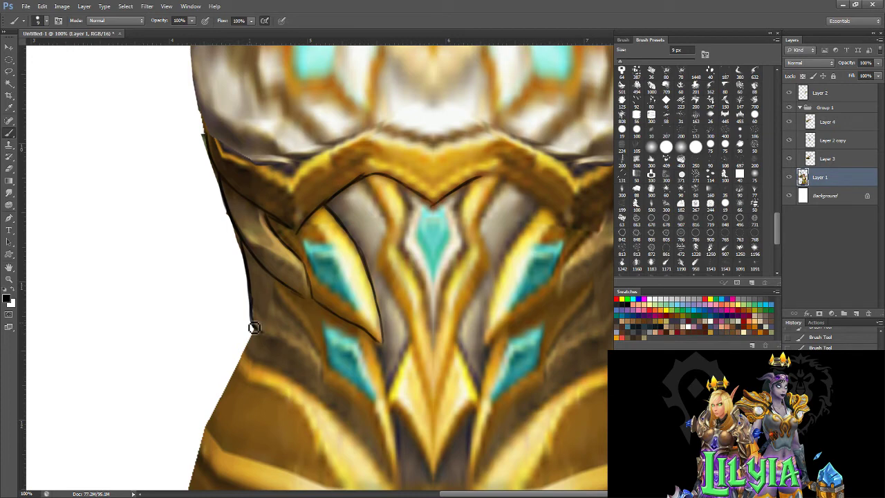
{"action": "mouse_move", "coordinate": [253, 328]}
{"action": "left_mouse_down"}
{"action": "mouse_move", "coordinate": [322, 379]}
{"action": "mouse_move", "coordinate": [314, 342]}
{"action": "mouse_move", "coordinate": [276, 283]}
{"action": "left_mouse_up"}
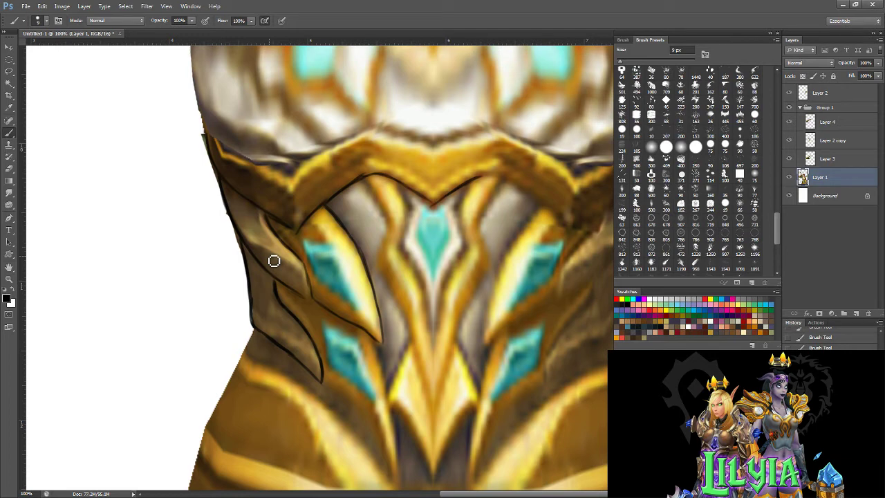
{"action": "mouse_move", "coordinate": [375, 346]}
{"action": "left_mouse_down"}
{"action": "mouse_move", "coordinate": [397, 421]}
{"action": "mouse_move", "coordinate": [397, 477]}
{"action": "left_mouse_up"}
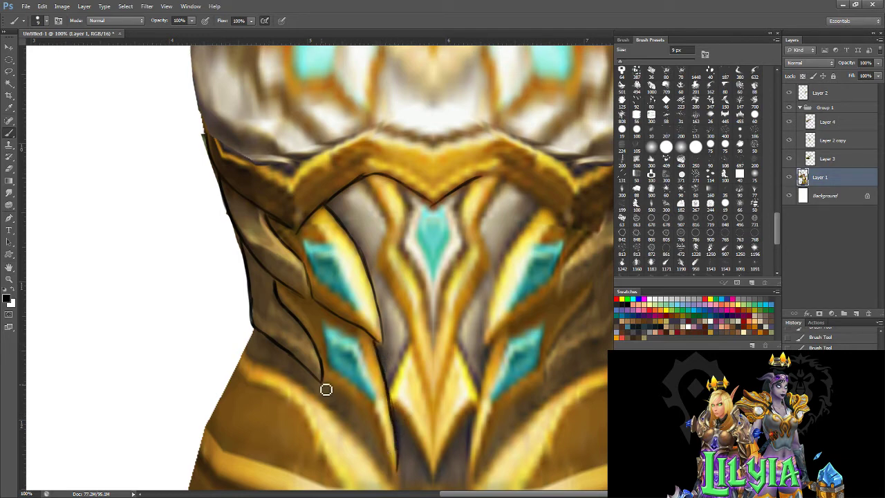
{"action": "left_click_drag", "start_coordinate": [325, 390], "coordinate": [391, 471]}
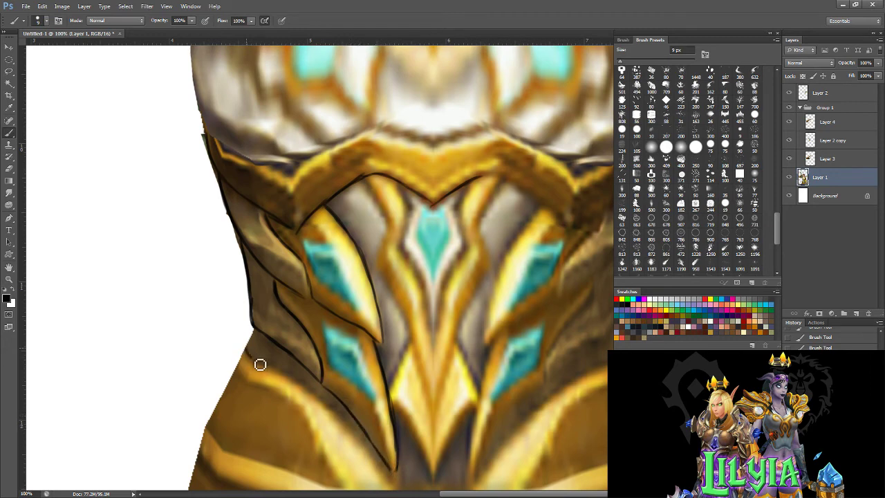
Add black outlines along the lowest curved waist plate and down the left hip's outer edge, rounding the ends of its gold ridges
{"action": "left_click_drag", "start_coordinate": [247, 349], "coordinate": [360, 436]}
{"action": "left_click_drag", "start_coordinate": [247, 348], "coordinate": [247, 386]}
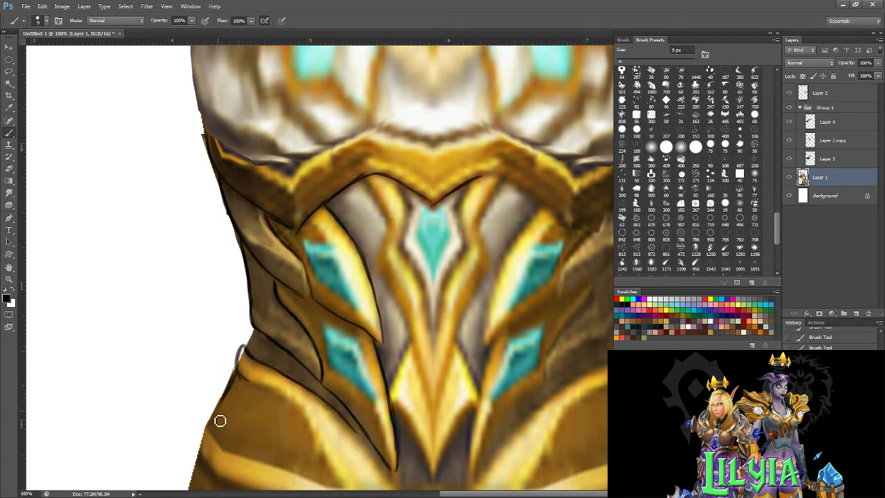
{"action": "left_click_drag", "start_coordinate": [206, 427], "coordinate": [202, 451]}
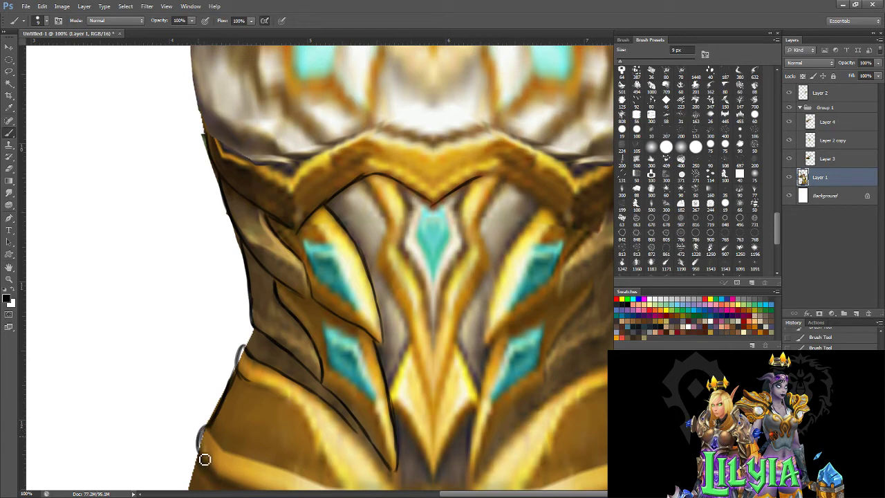
Switch to the Smudge tool, set its size to 16 px, and smooth the gold trim around the upper left teal waist gem
{"action": "left_click", "coordinate": [12, 193]}
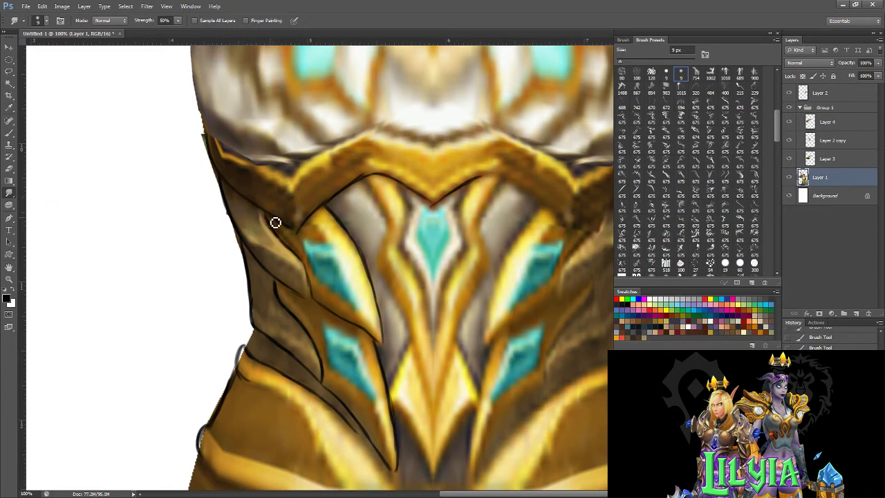
{"action": "mouse_move", "coordinate": [268, 218]}
{"action": "left_mouse_down"}
{"action": "mouse_move", "coordinate": [292, 250]}
{"action": "mouse_move", "coordinate": [277, 221]}
{"action": "mouse_move", "coordinate": [289, 230]}
{"action": "left_mouse_up"}
{"action": "right_click", "coordinate": [321, 232]}
{"action": "left_click", "coordinate": [337, 254]}
{"action": "key", "text": "Return"}
{"action": "mouse_move", "coordinate": [298, 238]}
{"action": "left_mouse_down"}
{"action": "mouse_move", "coordinate": [298, 228]}
{"action": "mouse_move", "coordinate": [318, 225]}
{"action": "mouse_move", "coordinate": [330, 241]}
{"action": "mouse_move", "coordinate": [317, 235]}
{"action": "mouse_move", "coordinate": [350, 262]}
{"action": "left_mouse_up"}
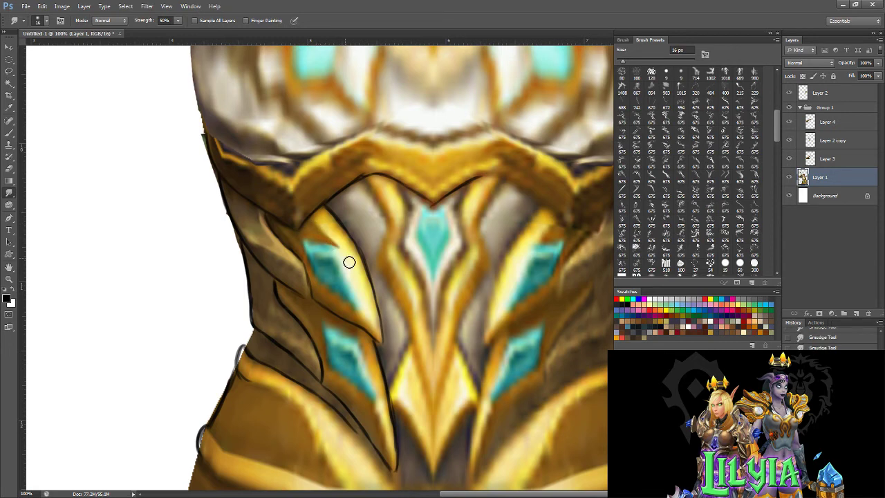
{"action": "left_click_drag", "start_coordinate": [349, 262], "coordinate": [369, 303]}
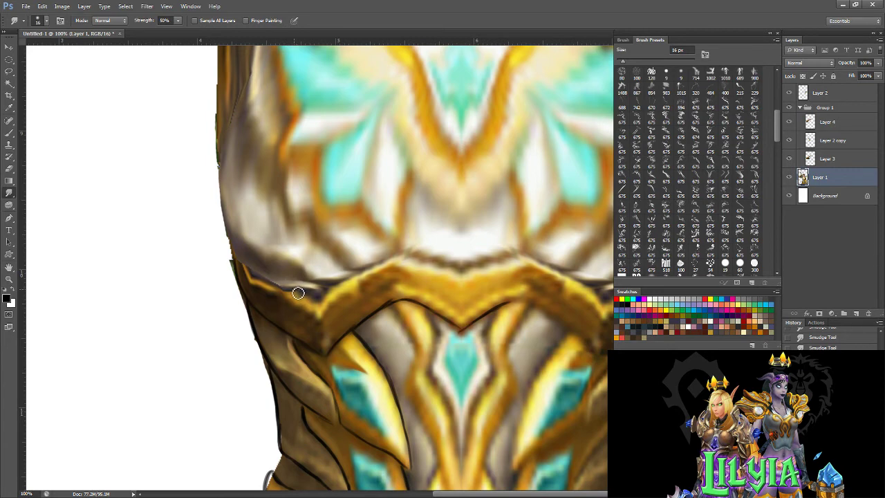
Paint a dark grey-brown contour around the left side and underside of the breastplate with the Brush, adding pale highlight strokes above it
{"action": "left_click", "coordinate": [10, 131]}
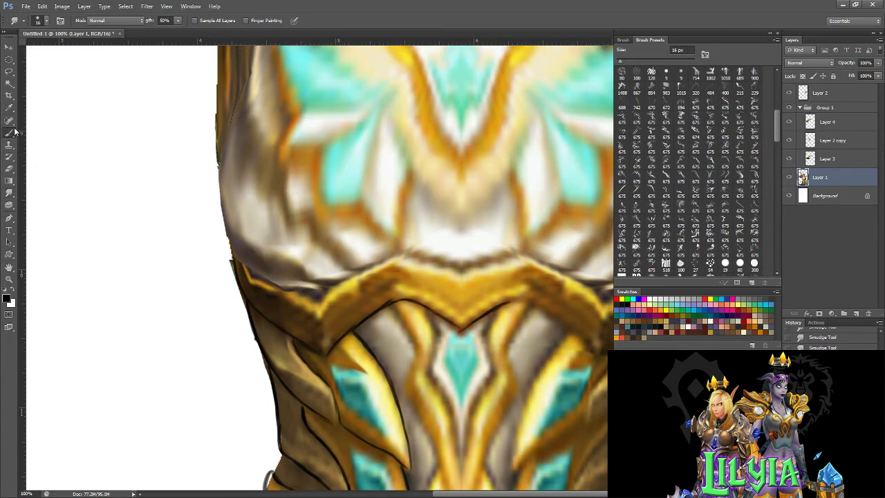
{"action": "left_click", "coordinate": [252, 255], "text": "alt"}
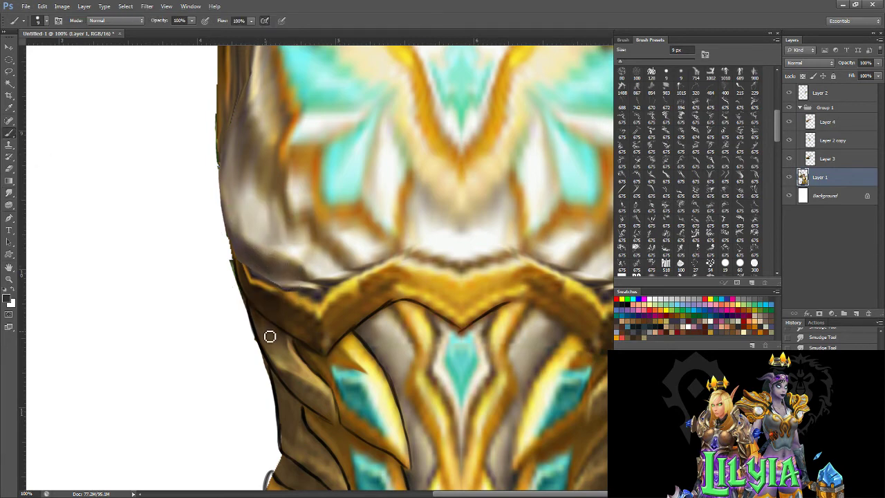
{"action": "mouse_move", "coordinate": [248, 263]}
{"action": "left_mouse_down"}
{"action": "mouse_move", "coordinate": [227, 234]}
{"action": "mouse_move", "coordinate": [221, 189]}
{"action": "mouse_move", "coordinate": [227, 229]}
{"action": "mouse_move", "coordinate": [224, 197]}
{"action": "mouse_move", "coordinate": [244, 125]}
{"action": "mouse_move", "coordinate": [228, 182]}
{"action": "mouse_move", "coordinate": [228, 238]}
{"action": "mouse_move", "coordinate": [283, 286]}
{"action": "mouse_move", "coordinate": [322, 289]}
{"action": "mouse_move", "coordinate": [270, 276]}
{"action": "mouse_move", "coordinate": [304, 293]}
{"action": "mouse_move", "coordinate": [324, 288]}
{"action": "mouse_move", "coordinate": [259, 236]}
{"action": "left_mouse_up"}
{"action": "mouse_move", "coordinate": [304, 271]}
{"action": "left_mouse_down"}
{"action": "mouse_move", "coordinate": [275, 249]}
{"action": "mouse_move", "coordinate": [314, 271]}
{"action": "mouse_move", "coordinate": [296, 260]}
{"action": "left_mouse_up"}
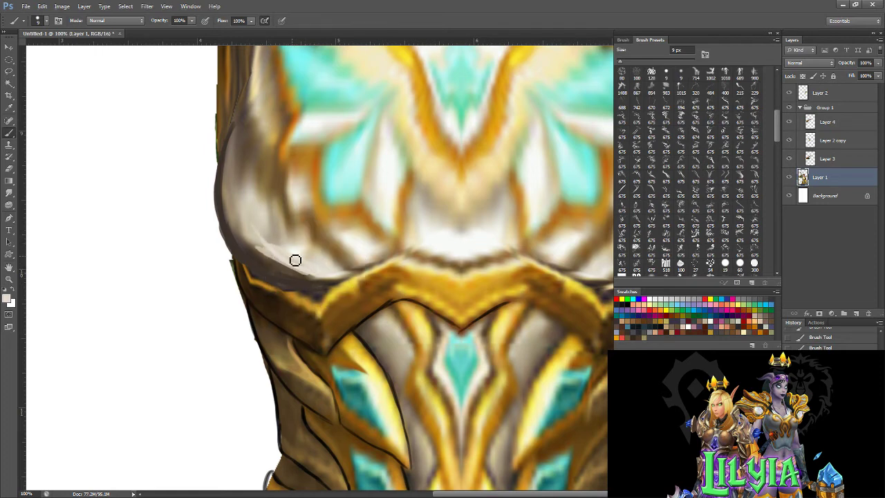
Smudge the left end of the gold trim under the breastplate and the outer edge of the upper waist plates smooth
{"action": "left_click_drag", "start_coordinate": [367, 356], "coordinate": [327, 256]}
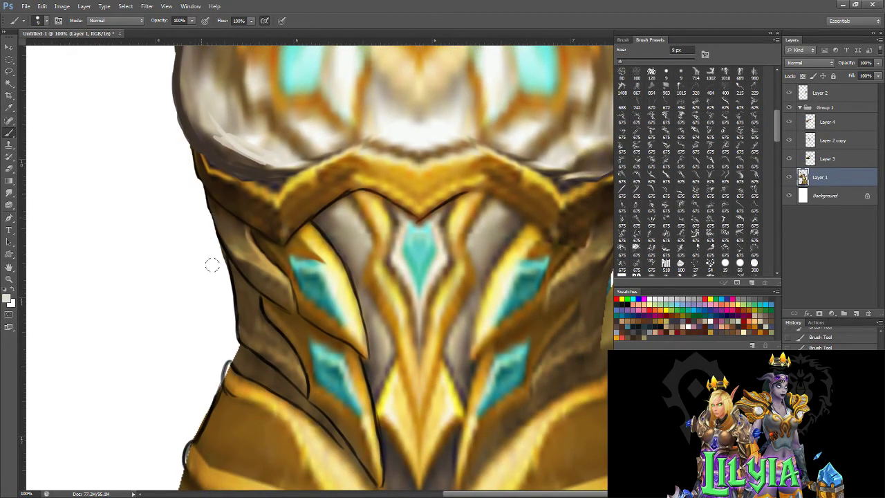
{"action": "left_click", "coordinate": [9, 193]}
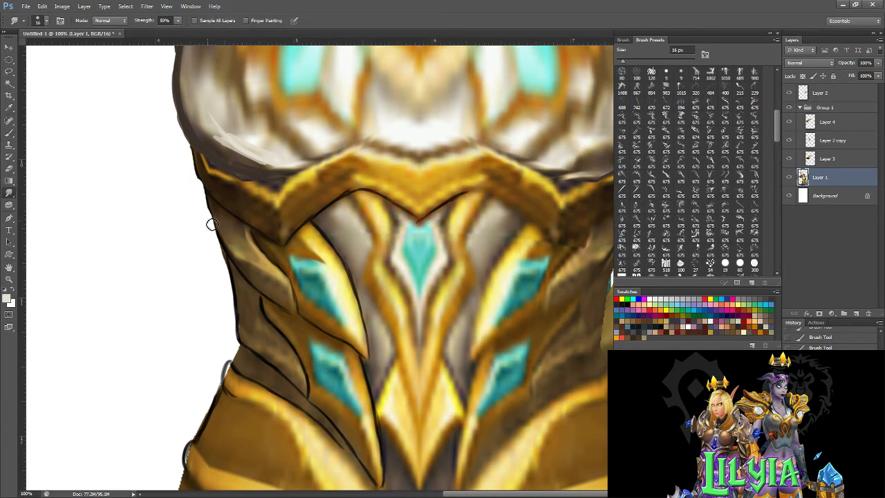
{"action": "mouse_move", "coordinate": [213, 209]}
{"action": "left_mouse_down"}
{"action": "mouse_move", "coordinate": [218, 217]}
{"action": "mouse_move", "coordinate": [198, 175]}
{"action": "left_mouse_up"}
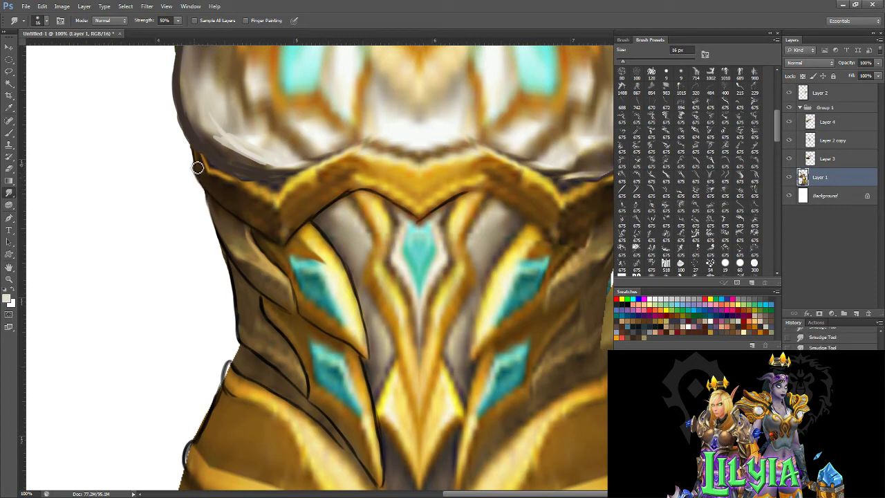
{"action": "mouse_move", "coordinate": [196, 157]}
{"action": "left_mouse_down"}
{"action": "mouse_move", "coordinate": [221, 184]}
{"action": "mouse_move", "coordinate": [261, 196]}
{"action": "mouse_move", "coordinate": [225, 183]}
{"action": "left_mouse_up"}
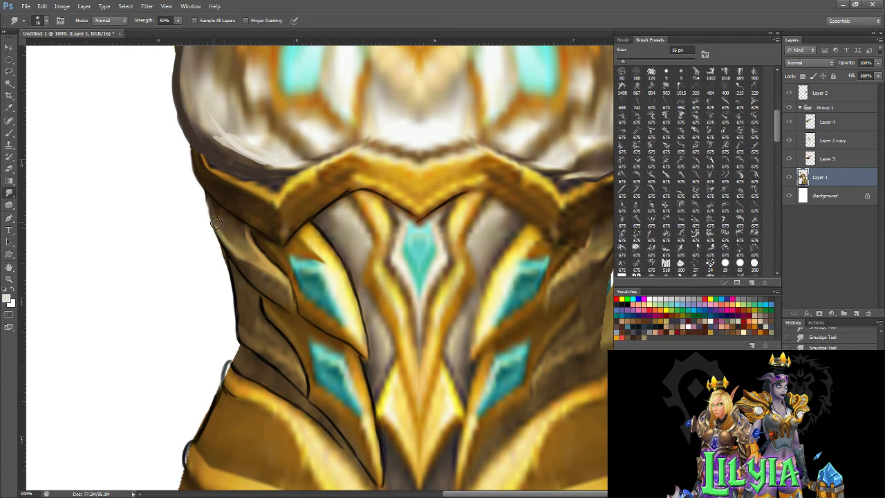
{"action": "left_click_drag", "start_coordinate": [211, 202], "coordinate": [235, 250]}
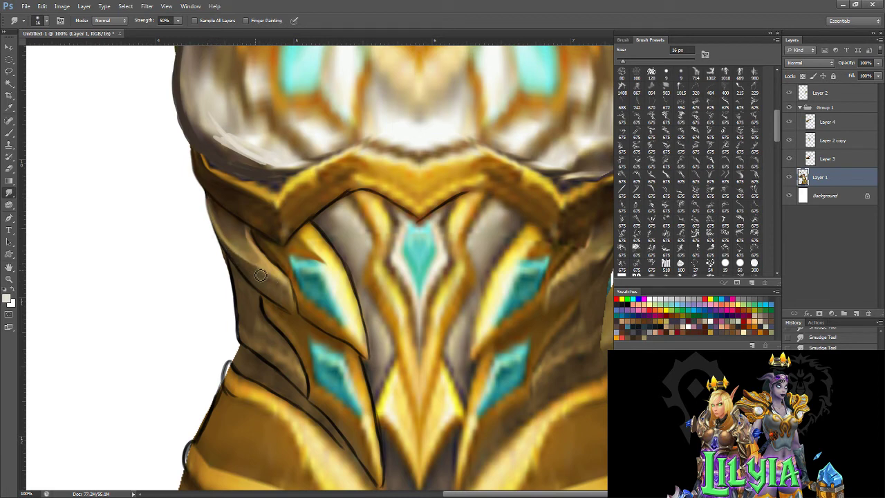
{"action": "left_click_drag", "start_coordinate": [232, 281], "coordinate": [228, 260]}
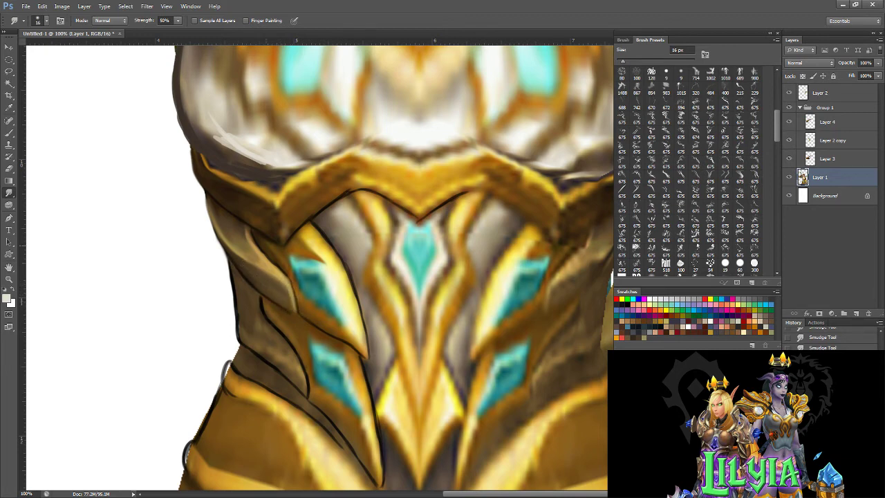
Smudge the upper teal gem's surroundings, the curved side plates and the gold ridge at the top of the left hip
{"action": "mouse_move", "coordinate": [275, 252]}
{"action": "left_mouse_down"}
{"action": "mouse_move", "coordinate": [311, 308]}
{"action": "mouse_move", "coordinate": [336, 327]}
{"action": "left_mouse_up"}
{"action": "mouse_move", "coordinate": [319, 284]}
{"action": "left_mouse_down"}
{"action": "mouse_move", "coordinate": [331, 311]}
{"action": "mouse_move", "coordinate": [335, 302]}
{"action": "left_mouse_up"}
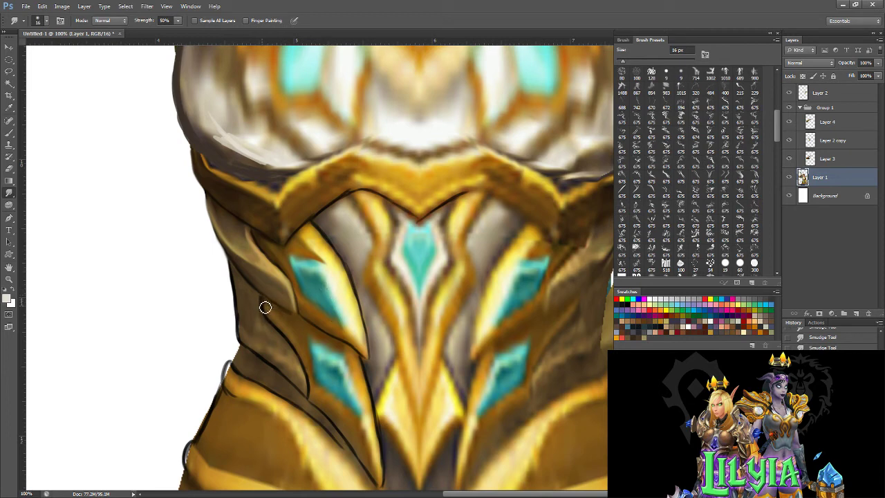
{"action": "left_click_drag", "start_coordinate": [270, 306], "coordinate": [304, 328]}
{"action": "left_click_drag", "start_coordinate": [246, 336], "coordinate": [240, 283]}
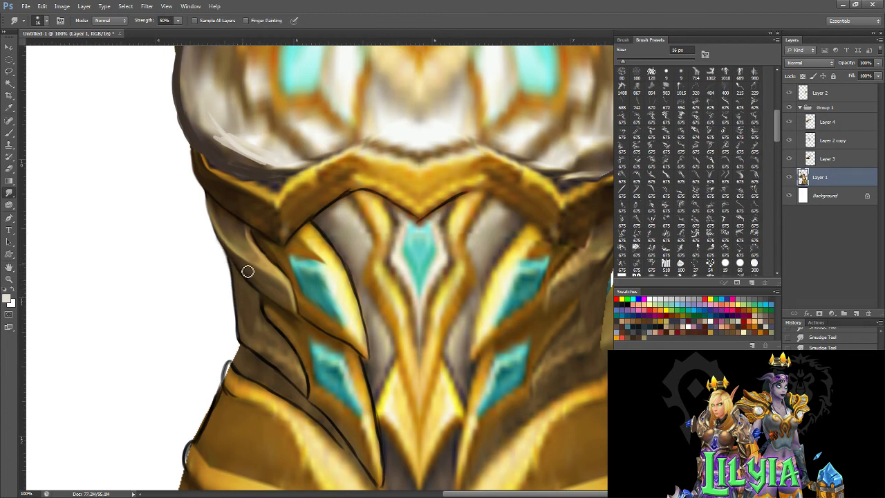
{"action": "left_click_drag", "start_coordinate": [248, 272], "coordinate": [213, 230]}
{"action": "mouse_move", "coordinate": [230, 391]}
{"action": "left_mouse_down"}
{"action": "mouse_move", "coordinate": [244, 382]}
{"action": "mouse_move", "coordinate": [251, 393]}
{"action": "mouse_move", "coordinate": [246, 384]}
{"action": "left_mouse_up"}
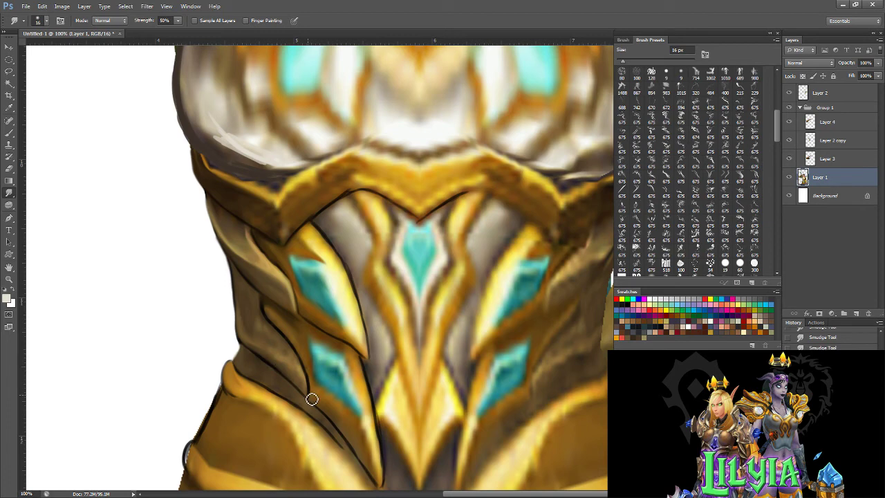
Add a new layer above Layer 1 and set its blend mode to Color
{"action": "key", "text": "ctrl+minus"}
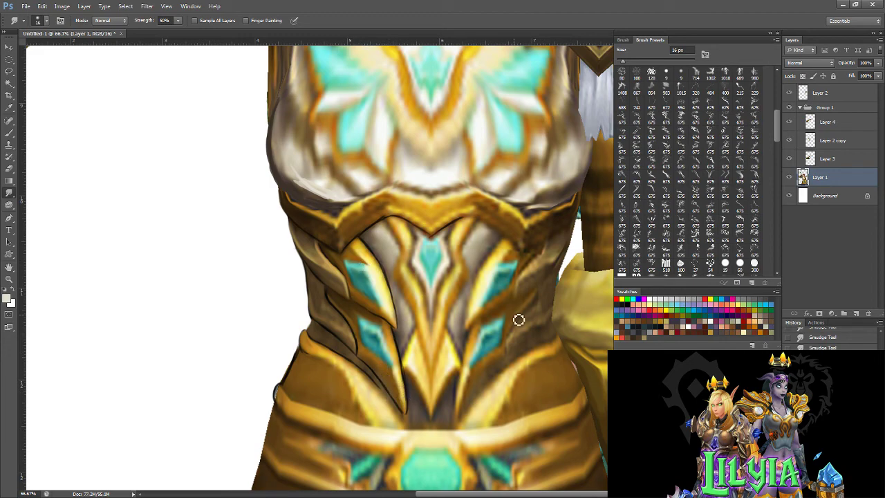
{"action": "key", "text": "ctrl+minus"}
{"action": "key", "text": "ctrl+minus"}
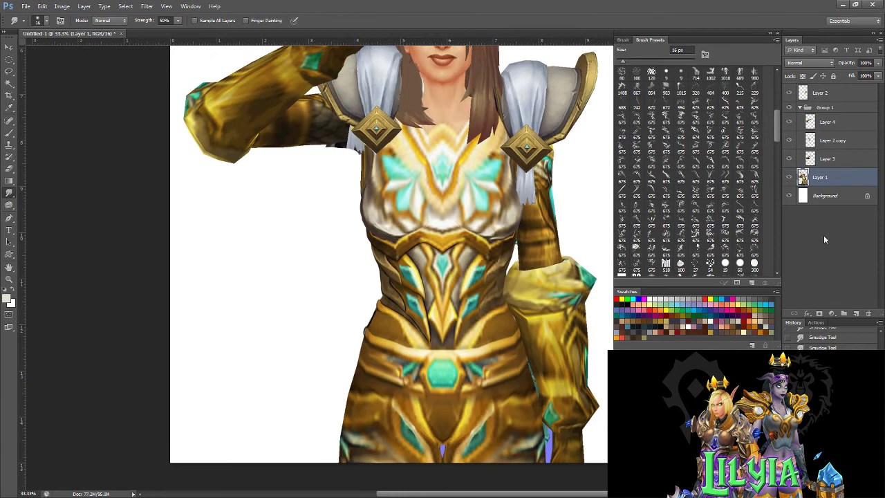
{"action": "left_click", "coordinate": [857, 315]}
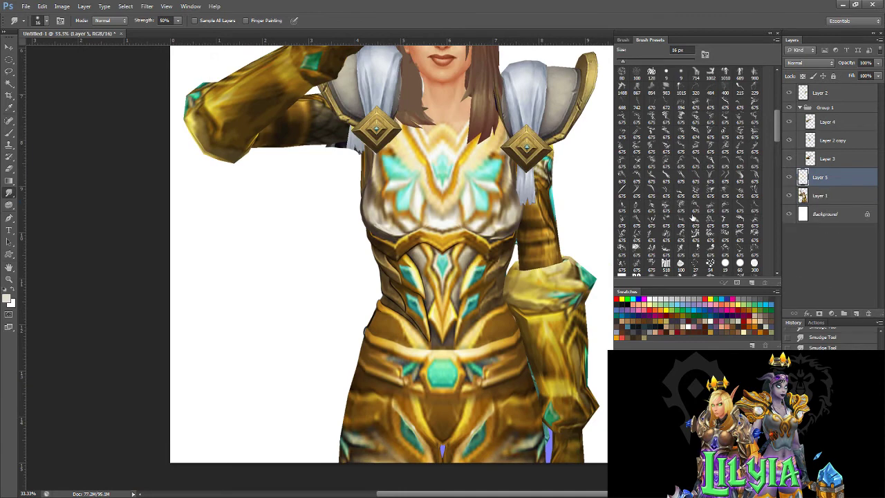
{"action": "left_click", "coordinate": [813, 63]}
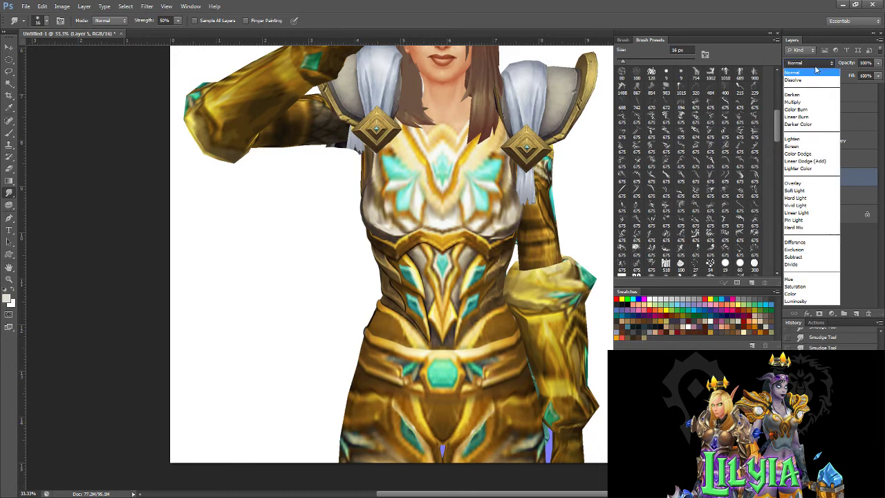
{"action": "left_click", "coordinate": [796, 296]}
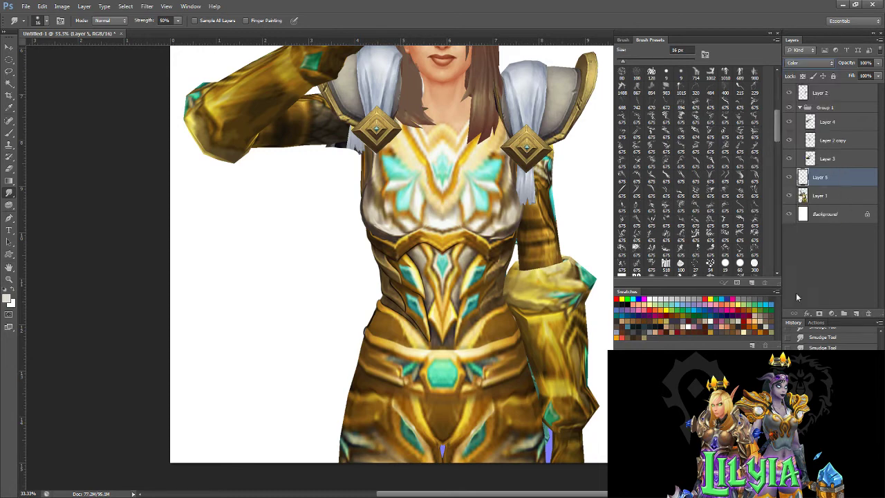
Paint the gold panels around the two left teal waist gems purple with a 22 px brush, leaving the gems uncovered
{"action": "left_click", "coordinate": [9, 133]}
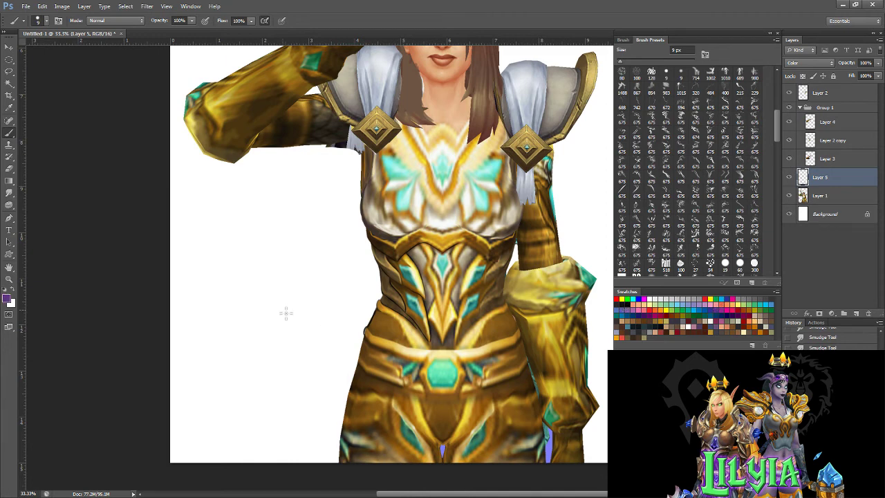
{"action": "key", "text": "ctrl+plus"}
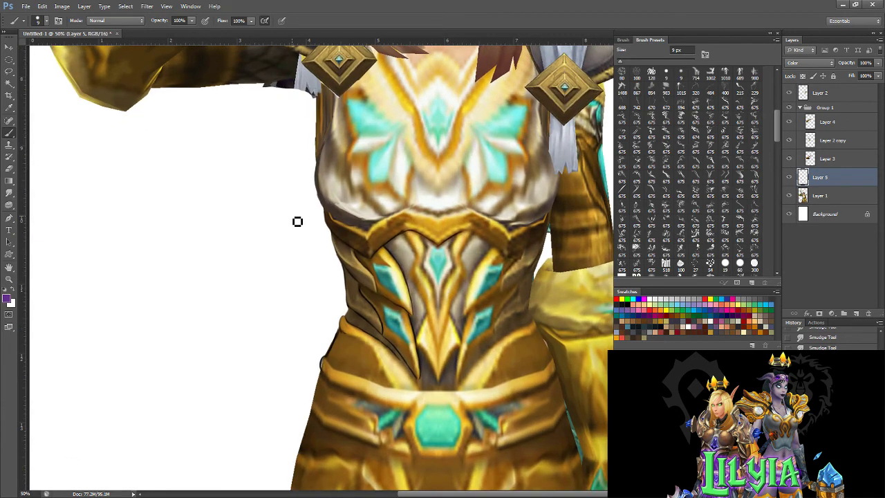
{"action": "right_click", "coordinate": [371, 263]}
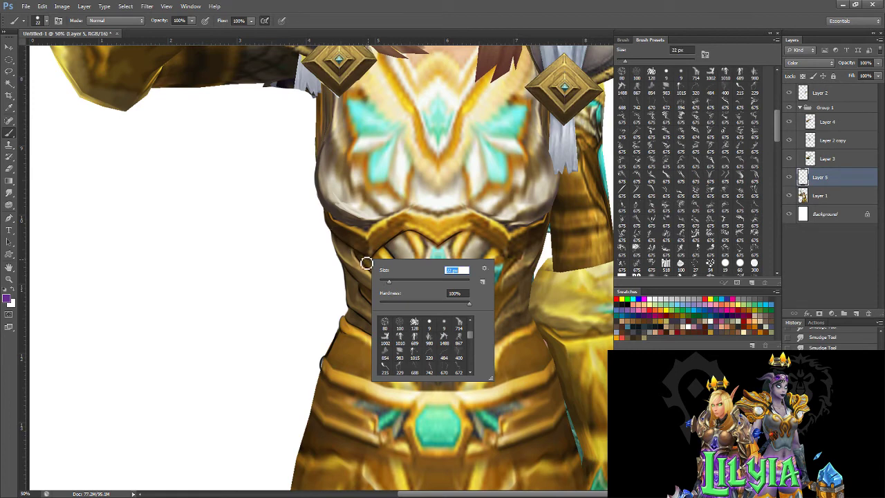
{"action": "left_click", "coordinate": [367, 262]}
{"action": "mouse_move", "coordinate": [372, 269]}
{"action": "left_mouse_down"}
{"action": "mouse_move", "coordinate": [365, 258]}
{"action": "mouse_move", "coordinate": [375, 267]}
{"action": "mouse_move", "coordinate": [392, 263]}
{"action": "mouse_move", "coordinate": [381, 254]}
{"action": "mouse_move", "coordinate": [393, 260]}
{"action": "mouse_move", "coordinate": [411, 302]}
{"action": "mouse_move", "coordinate": [362, 265]}
{"action": "mouse_move", "coordinate": [378, 279]}
{"action": "mouse_move", "coordinate": [379, 266]}
{"action": "mouse_move", "coordinate": [388, 296]}
{"action": "mouse_move", "coordinate": [411, 307]}
{"action": "mouse_move", "coordinate": [371, 296]}
{"action": "mouse_move", "coordinate": [415, 344]}
{"action": "mouse_move", "coordinate": [407, 322]}
{"action": "mouse_move", "coordinate": [419, 360]}
{"action": "mouse_move", "coordinate": [395, 338]}
{"action": "mouse_move", "coordinate": [412, 363]}
{"action": "mouse_move", "coordinate": [414, 352]}
{"action": "mouse_move", "coordinate": [420, 370]}
{"action": "left_mouse_up"}
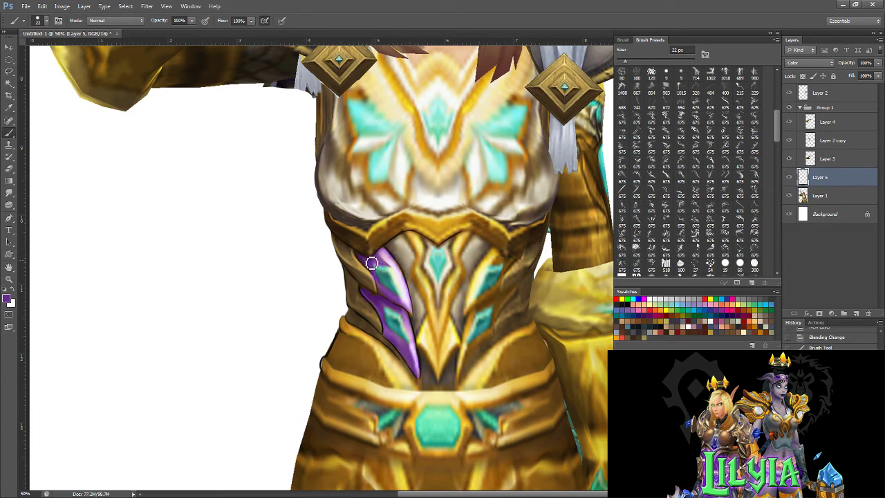
{"action": "mouse_move", "coordinate": [389, 299]}
{"action": "left_mouse_down"}
{"action": "mouse_move", "coordinate": [401, 306]}
{"action": "mouse_move", "coordinate": [383, 295]}
{"action": "mouse_move", "coordinate": [414, 311]}
{"action": "mouse_move", "coordinate": [415, 323]}
{"action": "mouse_move", "coordinate": [391, 330]}
{"action": "mouse_move", "coordinate": [400, 346]}
{"action": "mouse_move", "coordinate": [389, 339]}
{"action": "mouse_move", "coordinate": [407, 357]}
{"action": "left_mouse_up"}
Try the Overlay blend mode on the purple layer and switch it back to Color
{"action": "left_click", "coordinate": [807, 63]}
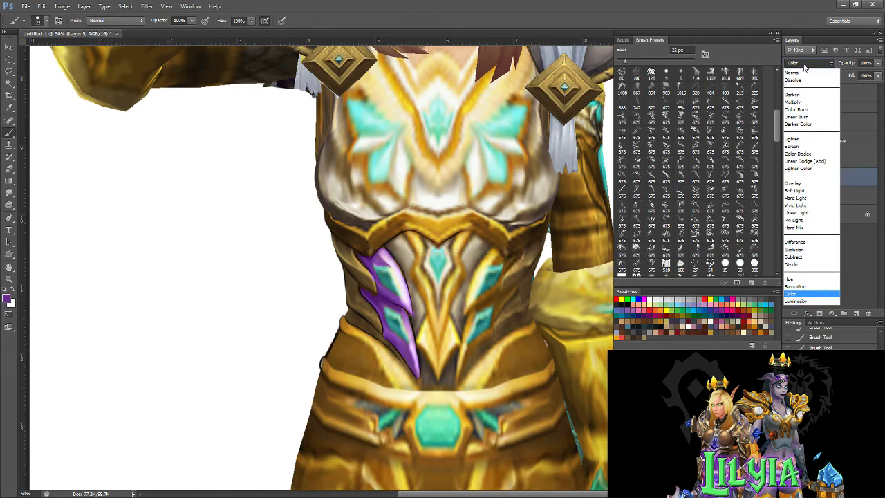
{"action": "left_click", "coordinate": [789, 180]}
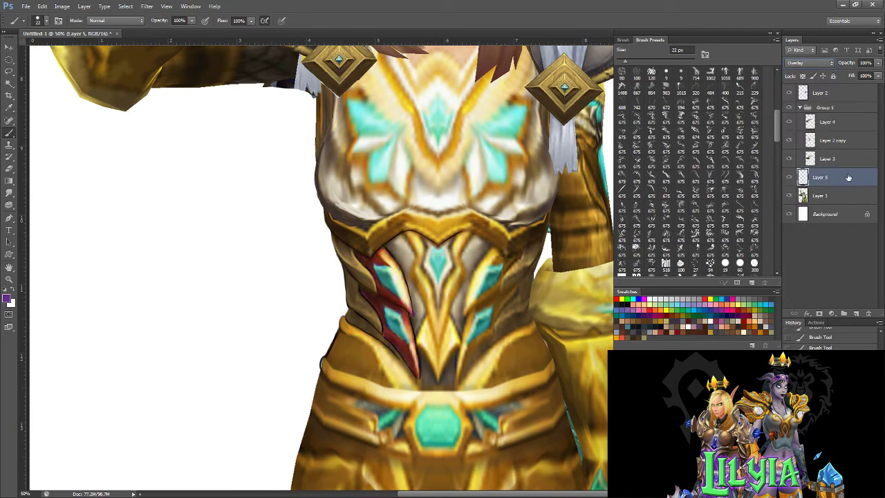
{"action": "left_click", "coordinate": [807, 63]}
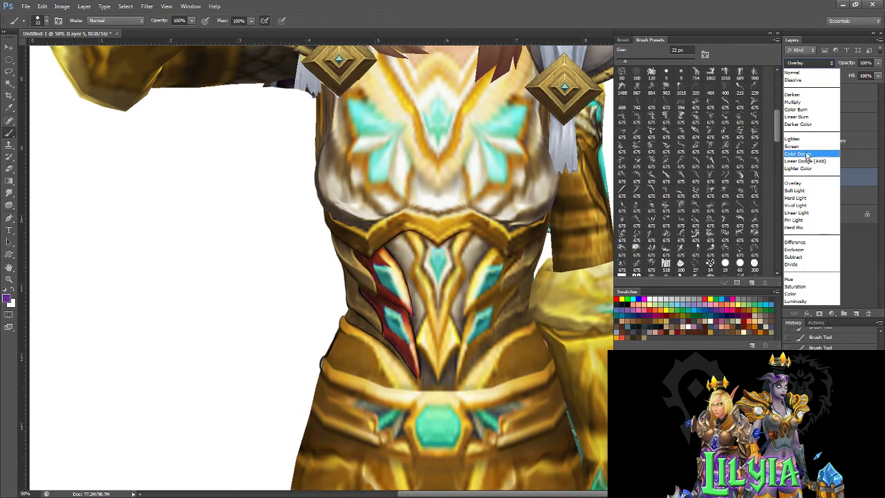
{"action": "left_click", "coordinate": [793, 294]}
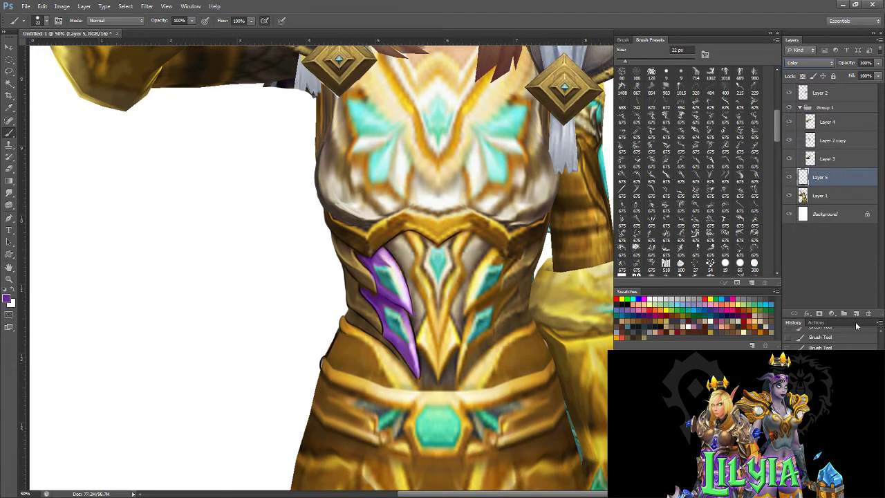
Duplicate the purple layer, then set the copy's blend mode to Overlay and its opacity to 78%
{"action": "left_click_drag", "start_coordinate": [842, 296], "coordinate": [844, 313]}
{"action": "left_click", "coordinate": [812, 64]}
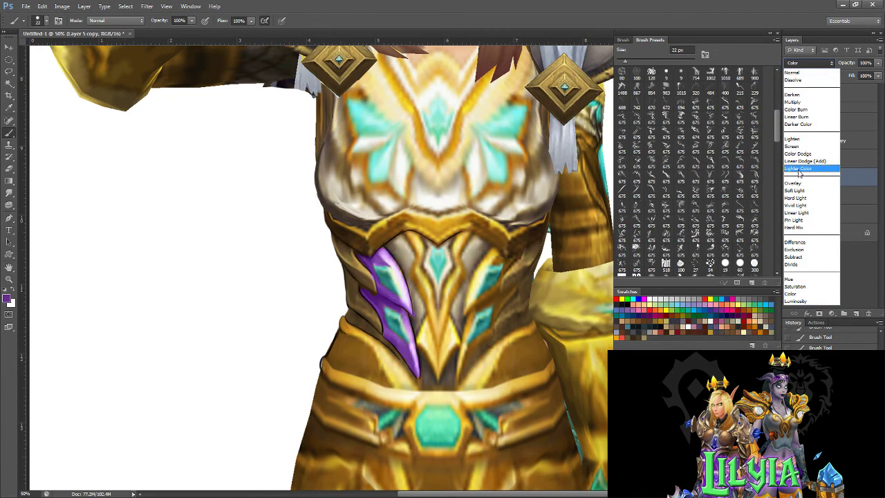
{"action": "left_click", "coordinate": [802, 181]}
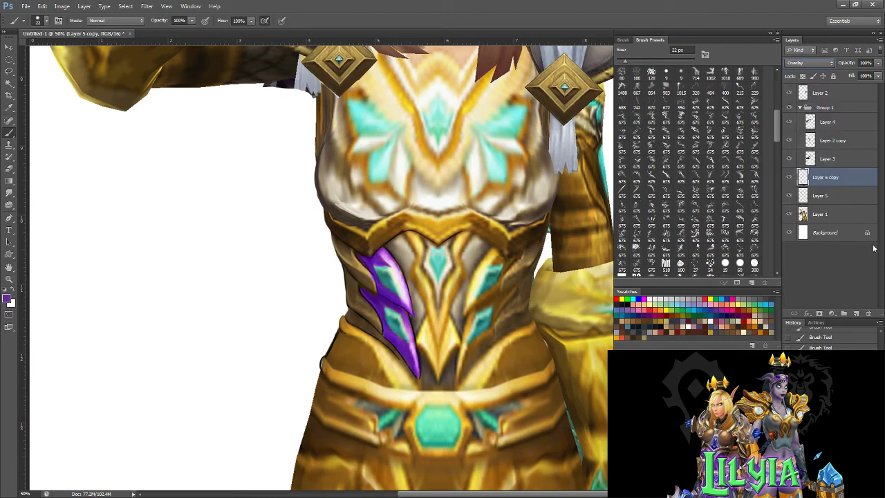
{"action": "left_click", "coordinate": [878, 65]}
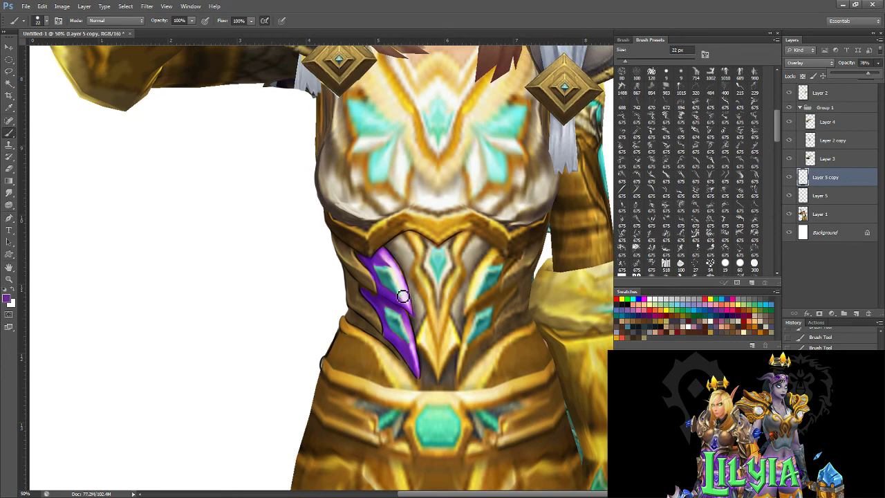
Lower the opacity of the original purple Color layer, Layer 5, to 66%
{"action": "left_click", "coordinate": [819, 196]}
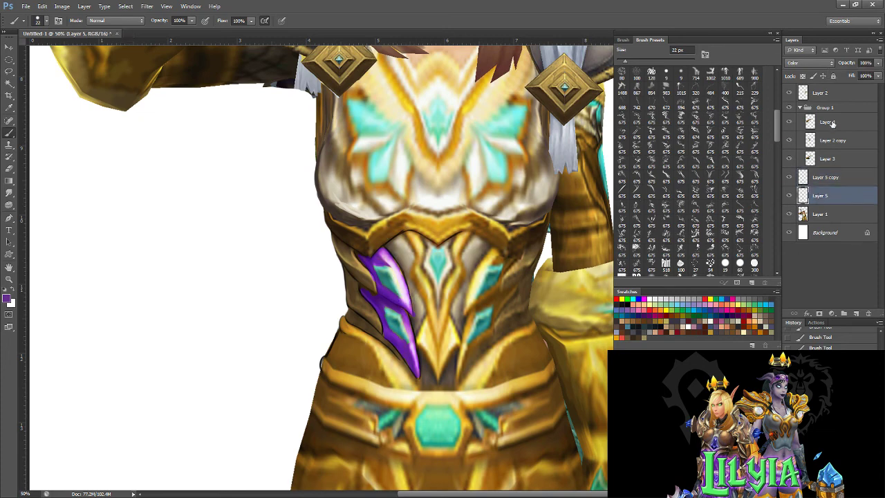
{"action": "left_click", "coordinate": [880, 63]}
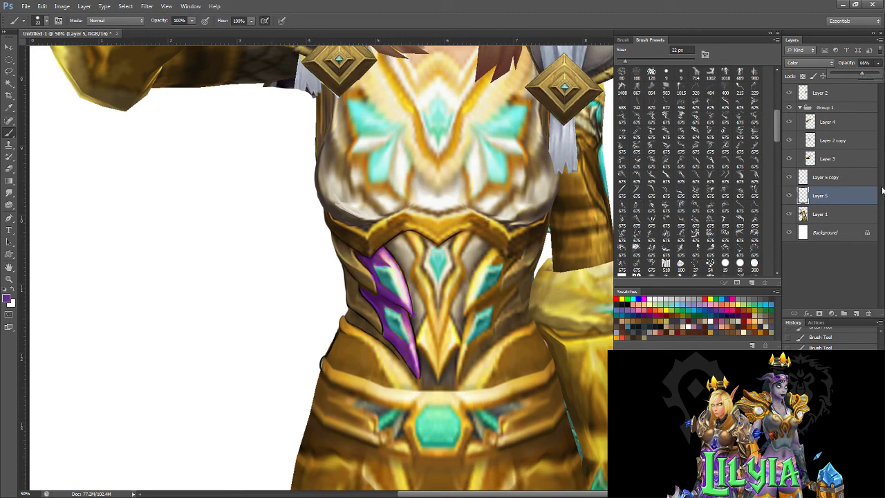
{"action": "left_click", "coordinate": [838, 179]}
Merge the purple Color layer and its Overlay copy down into the character layer, Layer 1
{"action": "left_click", "coordinate": [827, 196]}
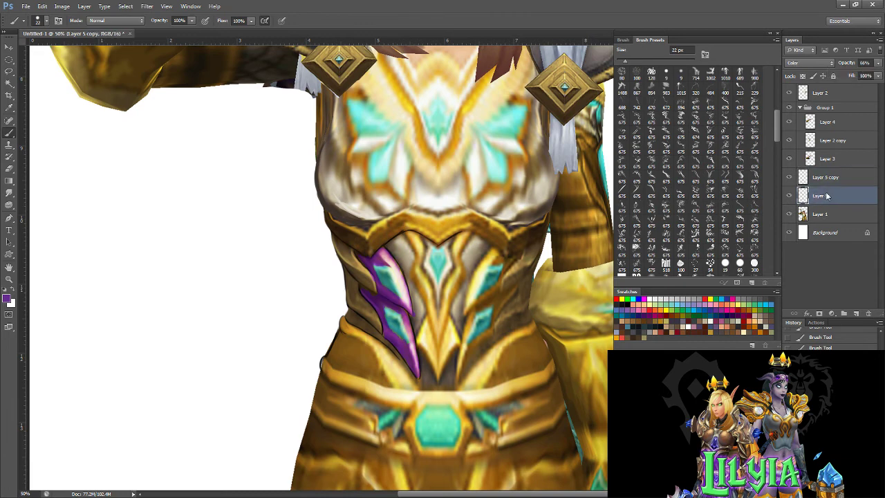
{"action": "right_click", "coordinate": [826, 194]}
{"action": "left_click", "coordinate": [751, 386]}
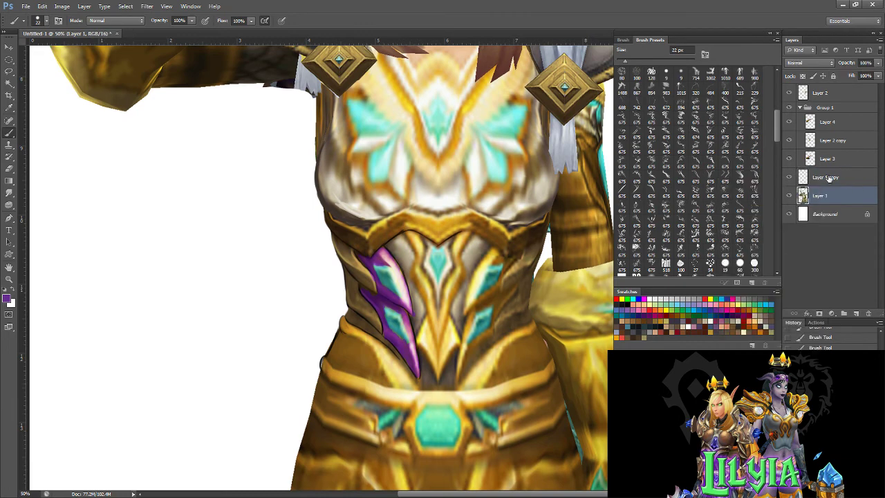
{"action": "left_click", "coordinate": [830, 178]}
{"action": "right_click", "coordinate": [830, 177]}
{"action": "left_click", "coordinate": [809, 360]}
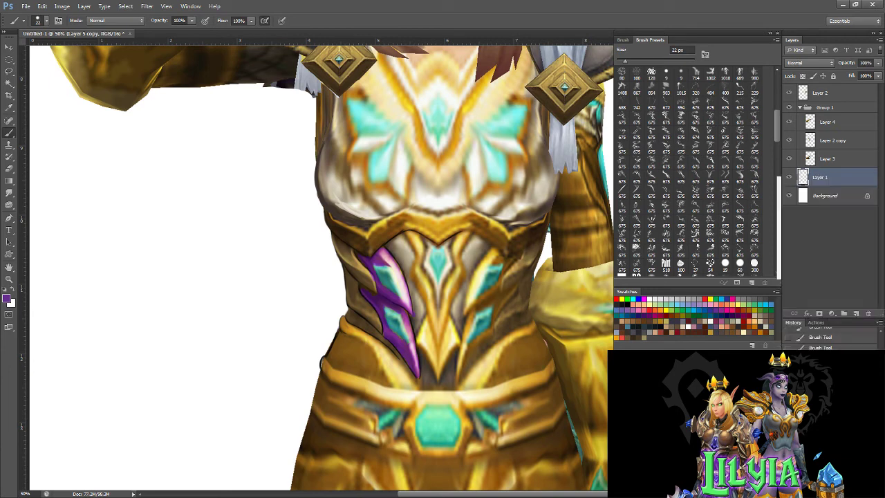
Smudge the purple panels around the left waist gems with a 16 px brush at 50% strength
{"action": "left_click", "coordinate": [9, 193]}
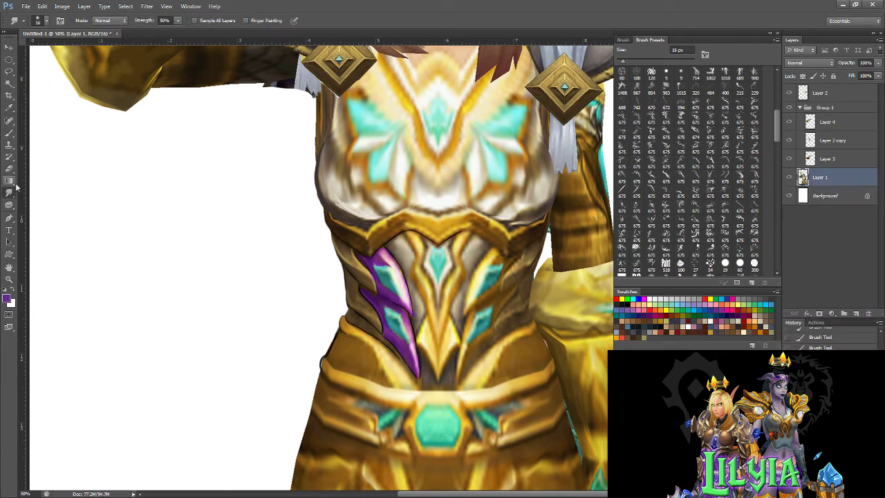
{"action": "mouse_move", "coordinate": [406, 283]}
{"action": "left_mouse_down"}
{"action": "mouse_move", "coordinate": [395, 259]}
{"action": "mouse_move", "coordinate": [415, 312]}
{"action": "mouse_move", "coordinate": [394, 253]}
{"action": "mouse_move", "coordinate": [403, 282]}
{"action": "mouse_move", "coordinate": [383, 266]}
{"action": "left_mouse_up"}
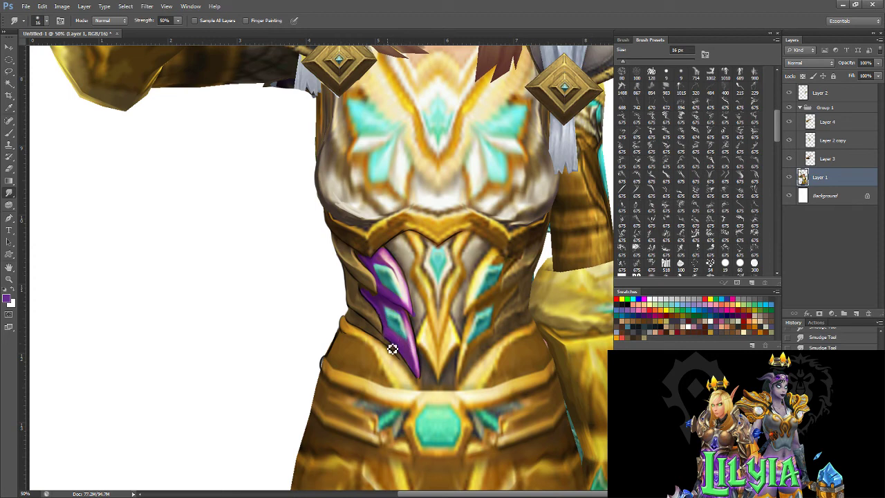
On a new layer above Layer 1, paint the two left waist gems sampled teal and the surrounding panels' outer edges dark purple
{"action": "key", "text": "b"}
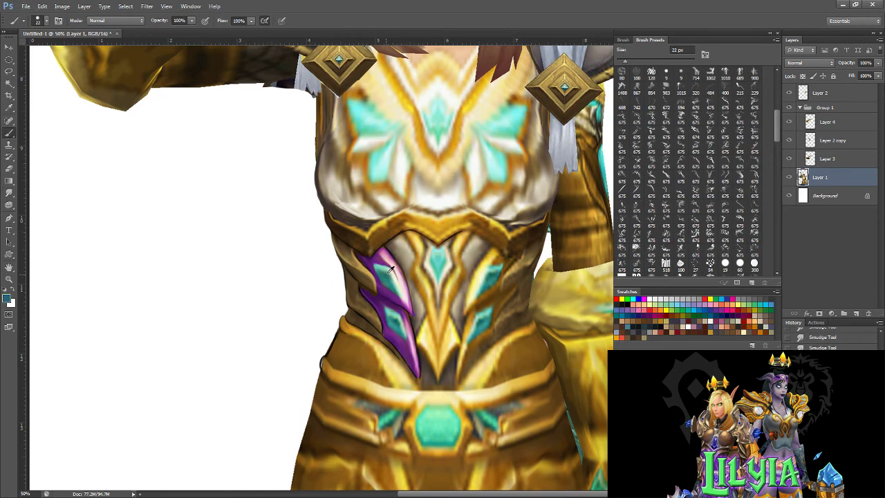
{"action": "left_click", "coordinate": [857, 315]}
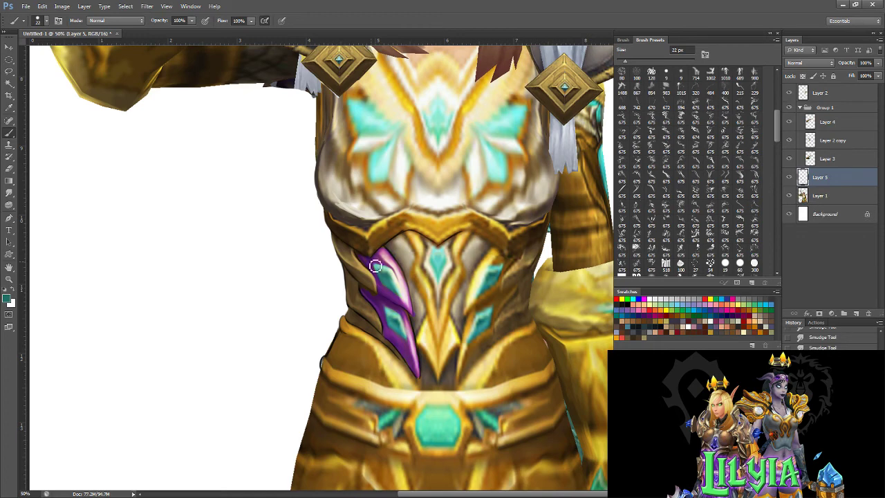
{"action": "mouse_move", "coordinate": [376, 265]}
{"action": "left_mouse_down"}
{"action": "mouse_move", "coordinate": [398, 316]}
{"action": "mouse_move", "coordinate": [389, 323]}
{"action": "mouse_move", "coordinate": [399, 325]}
{"action": "mouse_move", "coordinate": [413, 352]}
{"action": "left_mouse_up"}
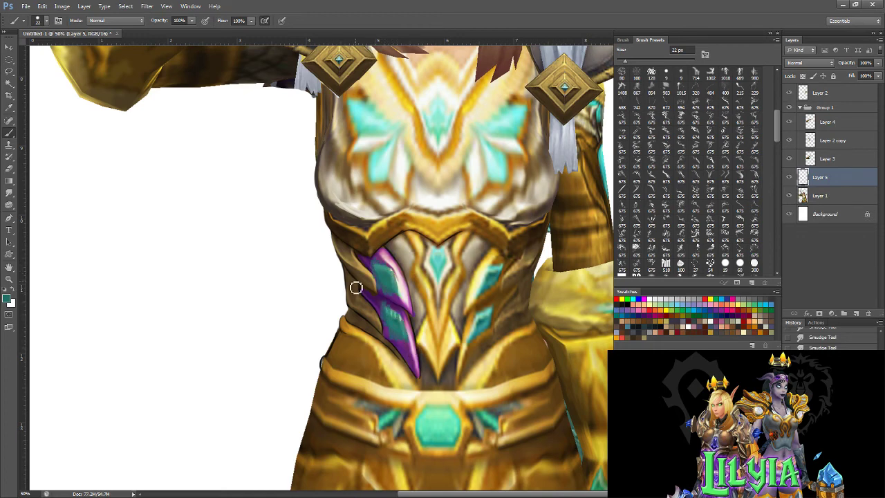
{"action": "mouse_move", "coordinate": [357, 289]}
{"action": "left_mouse_down"}
{"action": "mouse_move", "coordinate": [372, 312]}
{"action": "mouse_move", "coordinate": [371, 276]}
{"action": "mouse_move", "coordinate": [374, 292]}
{"action": "left_mouse_up"}
{"action": "left_click", "coordinate": [364, 259], "text": "alt"}
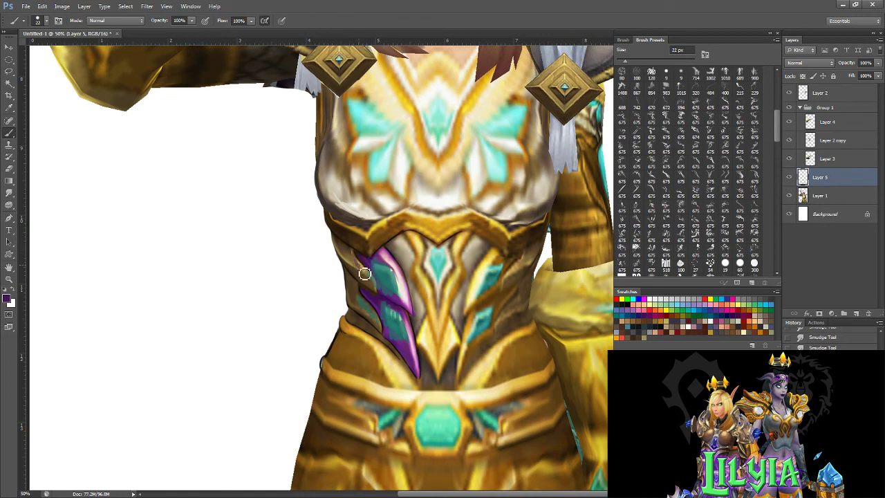
{"action": "left_click_drag", "start_coordinate": [358, 262], "coordinate": [385, 336]}
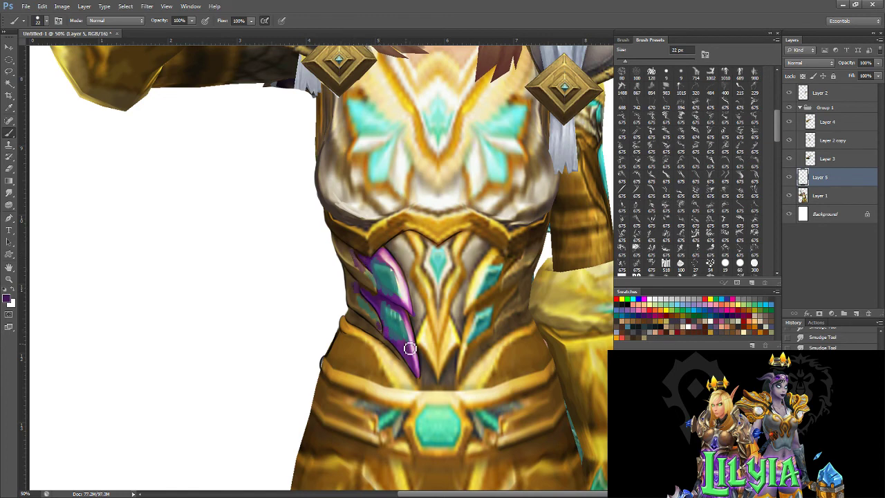
Try several blend modes on the gem and panel shading layer, including Overlay, Saturation, Subtract and Vivid Light, and settle on Hard Light
{"action": "left_click", "coordinate": [810, 62]}
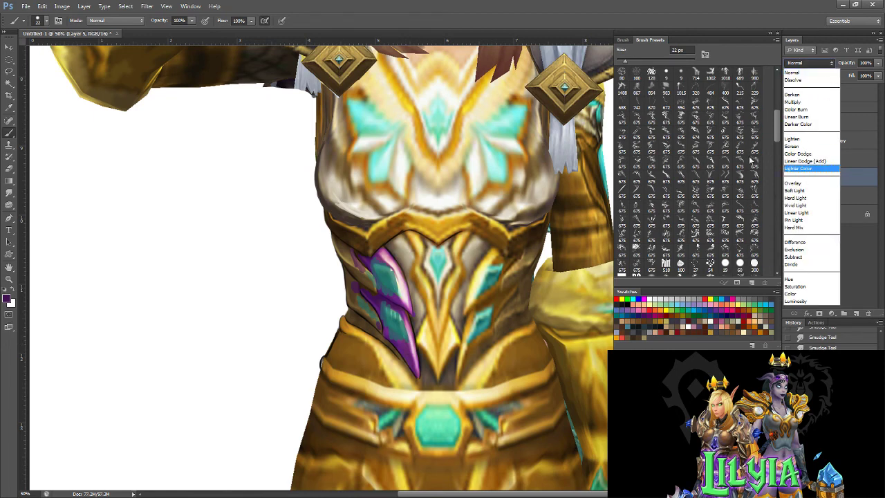
{"action": "left_click", "coordinate": [807, 184]}
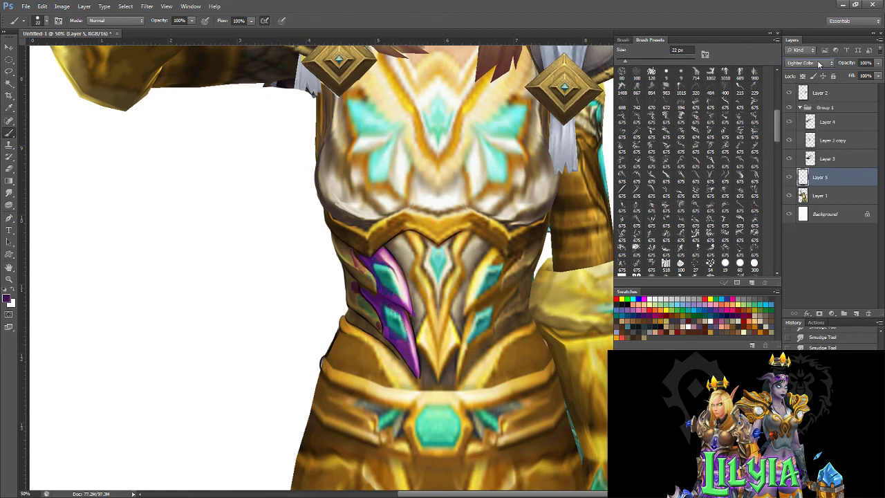
{"action": "scroll", "coordinate": [820, 63], "scroll_direction": "down", "scroll_amount": 1}
{"action": "left_click", "coordinate": [820, 62]}
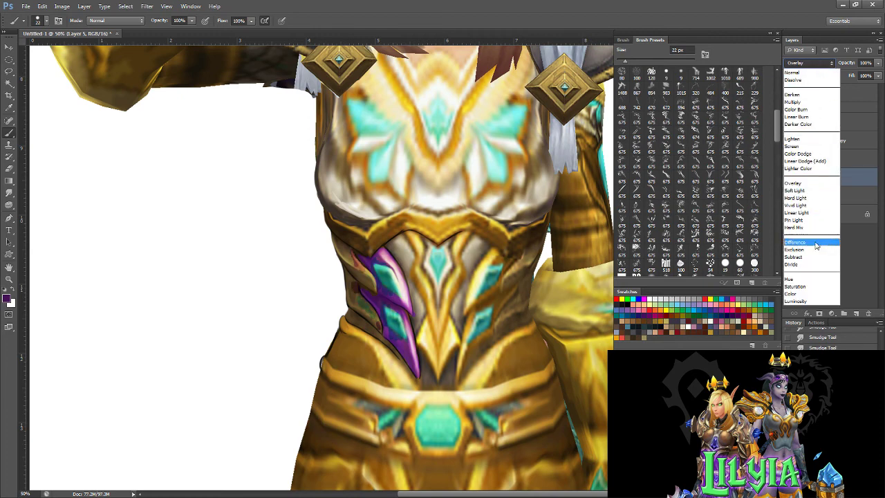
{"action": "left_click", "coordinate": [799, 286]}
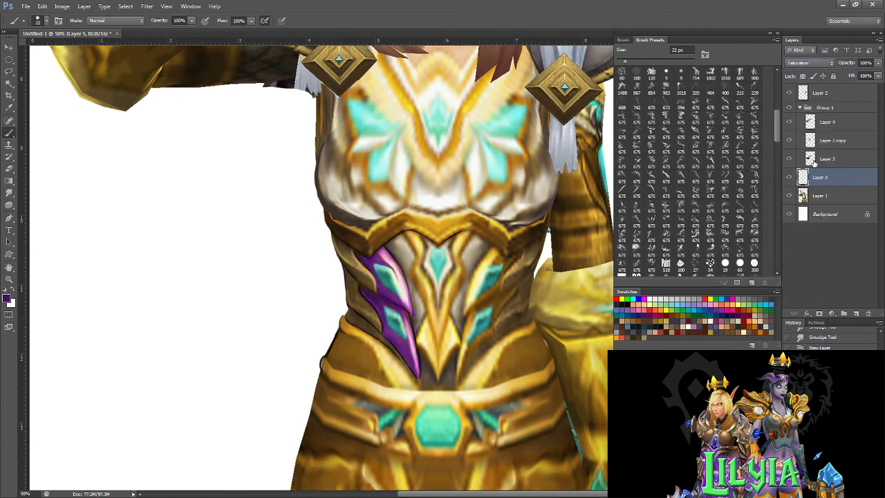
{"action": "scroll", "coordinate": [820, 63], "scroll_direction": "up", "scroll_amount": 3}
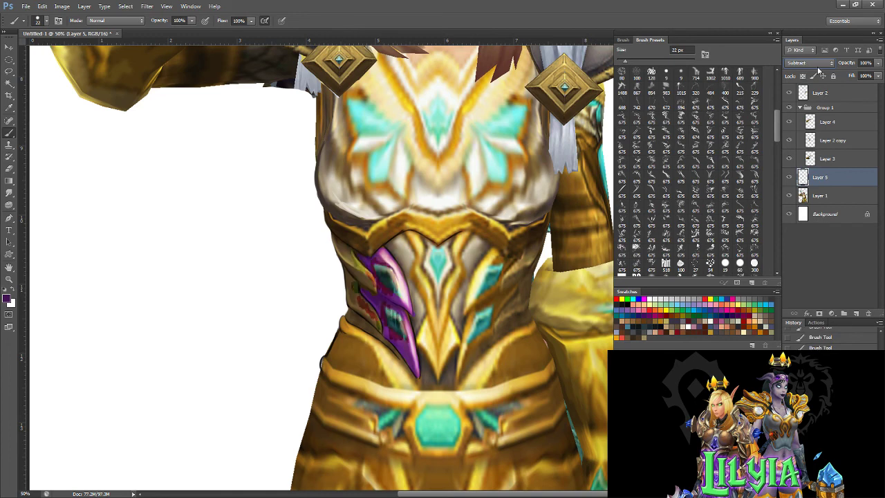
{"action": "scroll", "coordinate": [820, 63], "scroll_direction": "up", "scroll_amount": 1}
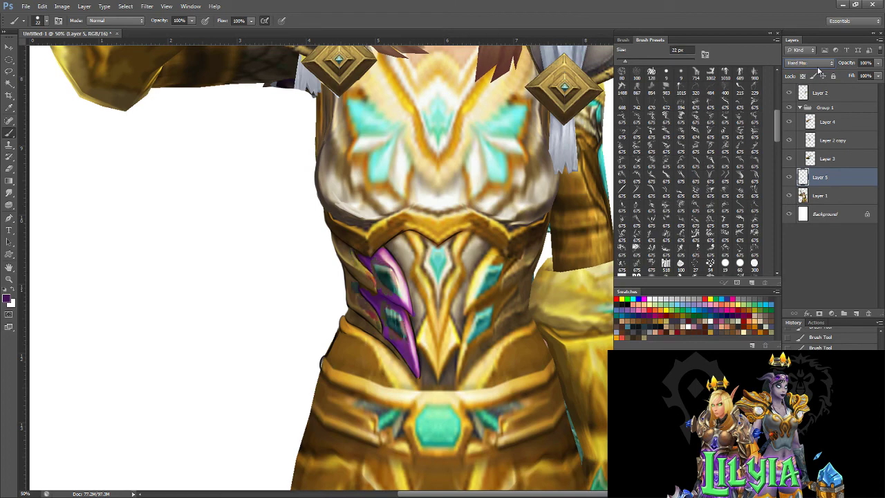
{"action": "scroll", "coordinate": [820, 63], "scroll_direction": "up", "scroll_amount": 2}
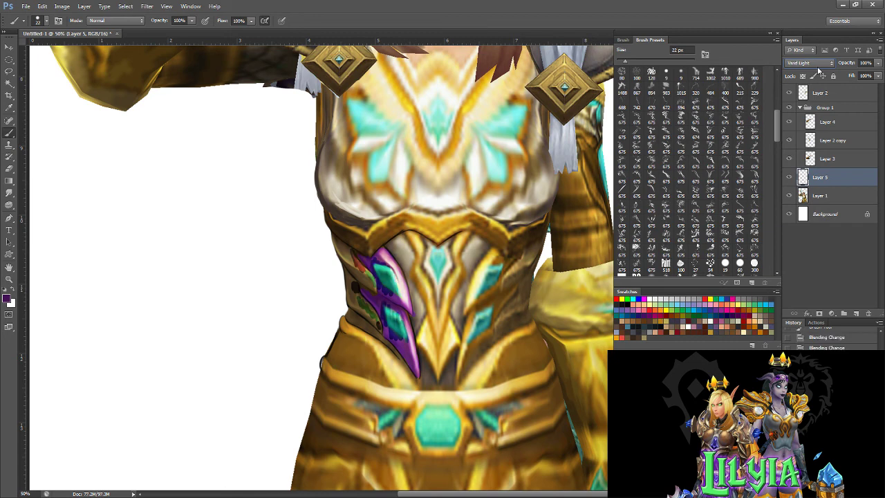
{"action": "scroll", "coordinate": [820, 70], "scroll_direction": "up", "scroll_amount": 1}
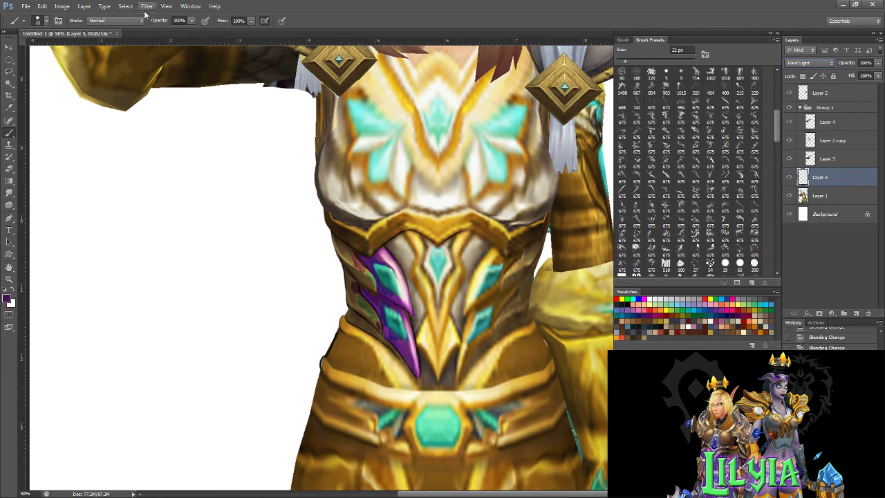
Apply a Gaussian Blur with a radius of about 8 pixels to the Hard Light shading layer
{"action": "left_click", "coordinate": [147, 7]}
{"action": "mouse_move", "coordinate": [186, 99]}
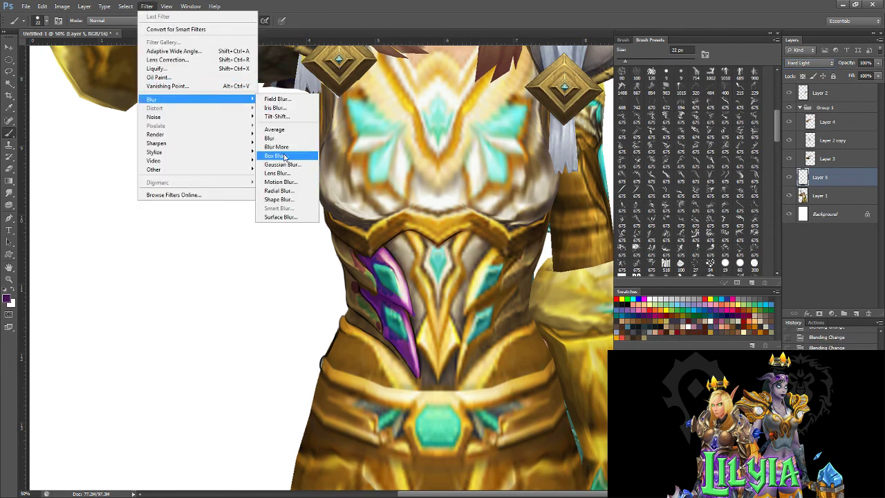
{"action": "left_click", "coordinate": [283, 164]}
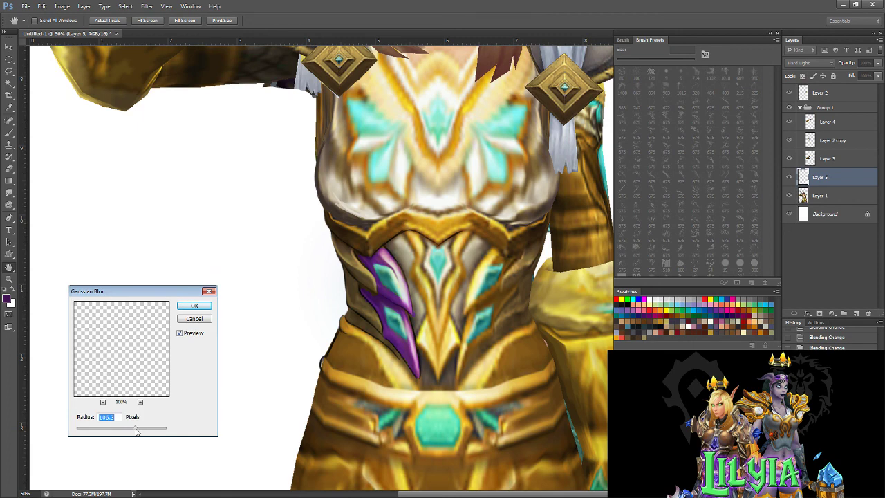
{"action": "left_click_drag", "start_coordinate": [137, 430], "coordinate": [108, 430]}
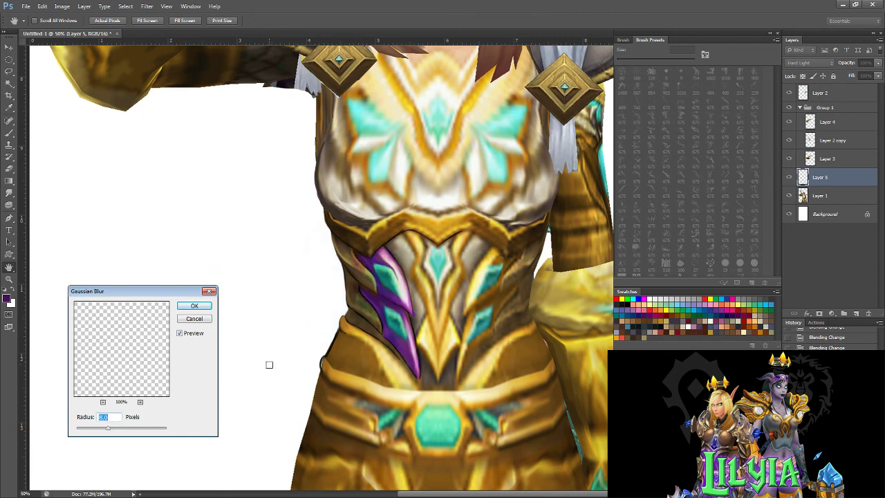
{"action": "left_click", "coordinate": [195, 306]}
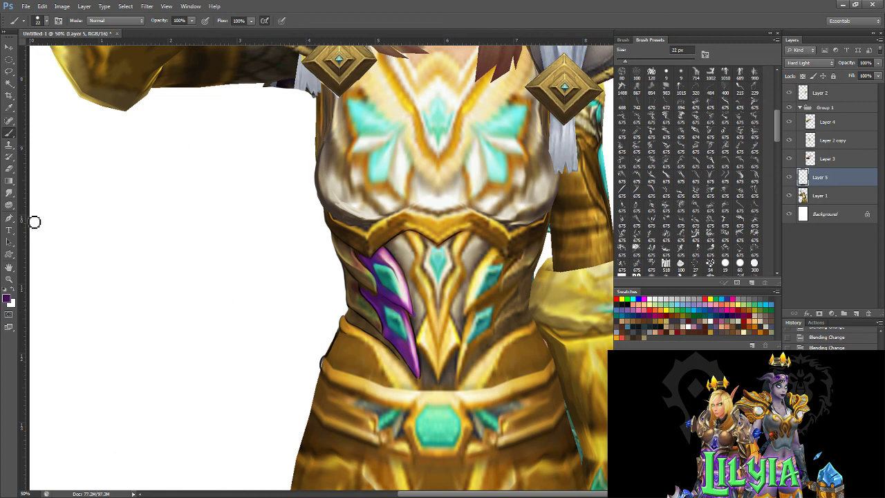
Switch to the Smudge tool and view the whole figure to check the recolored waist panels
{"action": "left_click", "coordinate": [10, 193]}
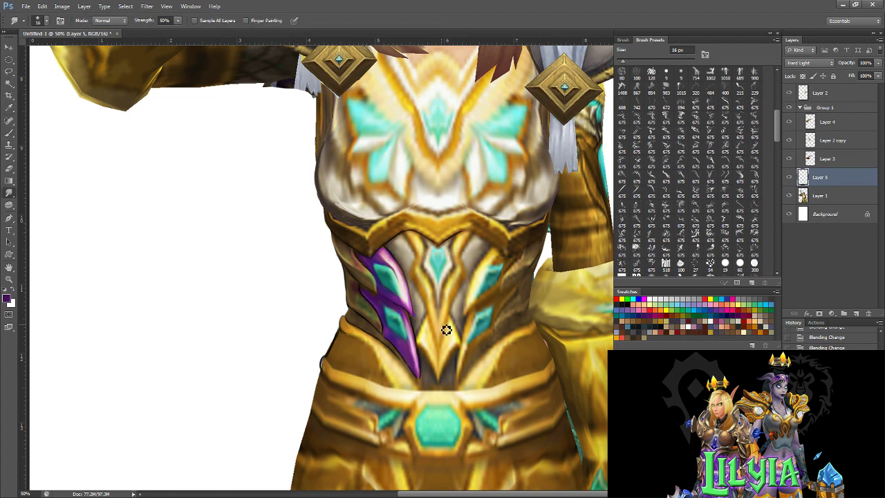
{"action": "key", "text": "ctrl+minus"}
{"action": "key", "text": "ctrl+minus"}
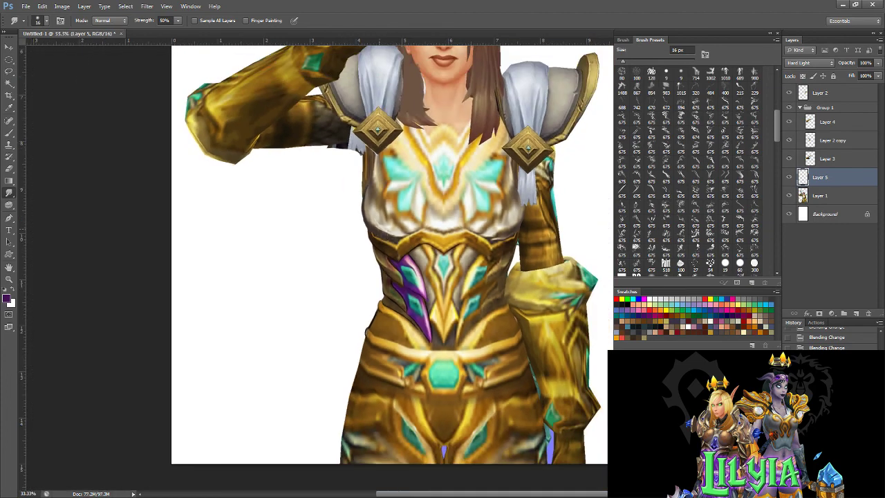
{"action": "scroll", "coordinate": [399, 229], "scroll_direction": "down", "scroll_amount": 2, "text": "alt"}
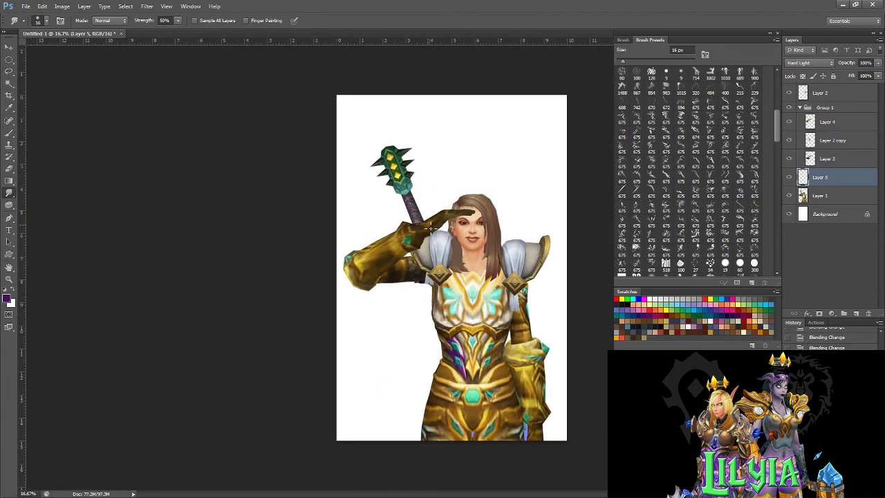